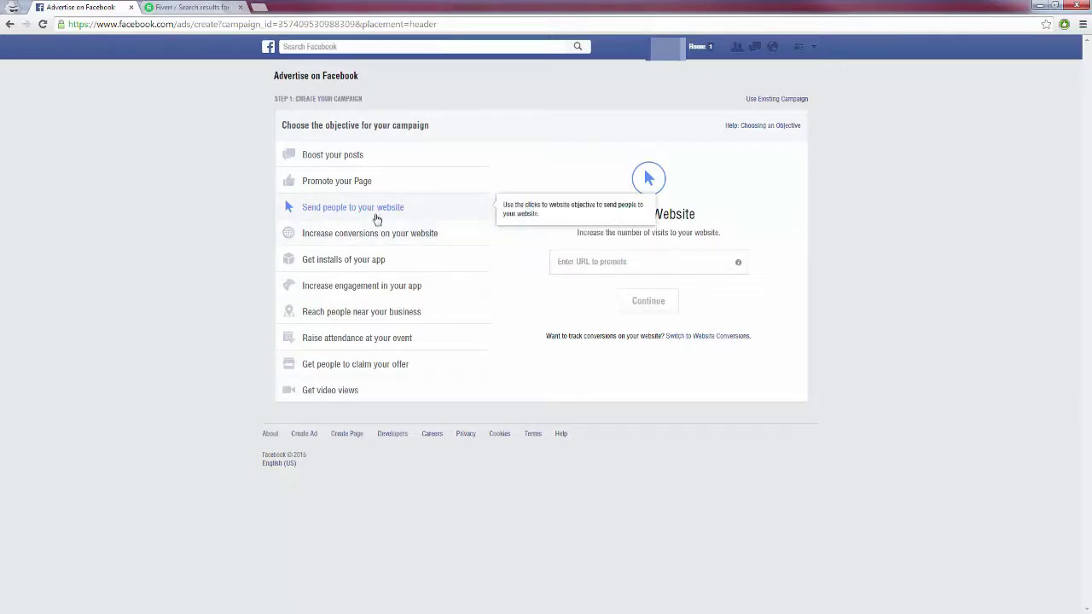
left_click(604, 262)
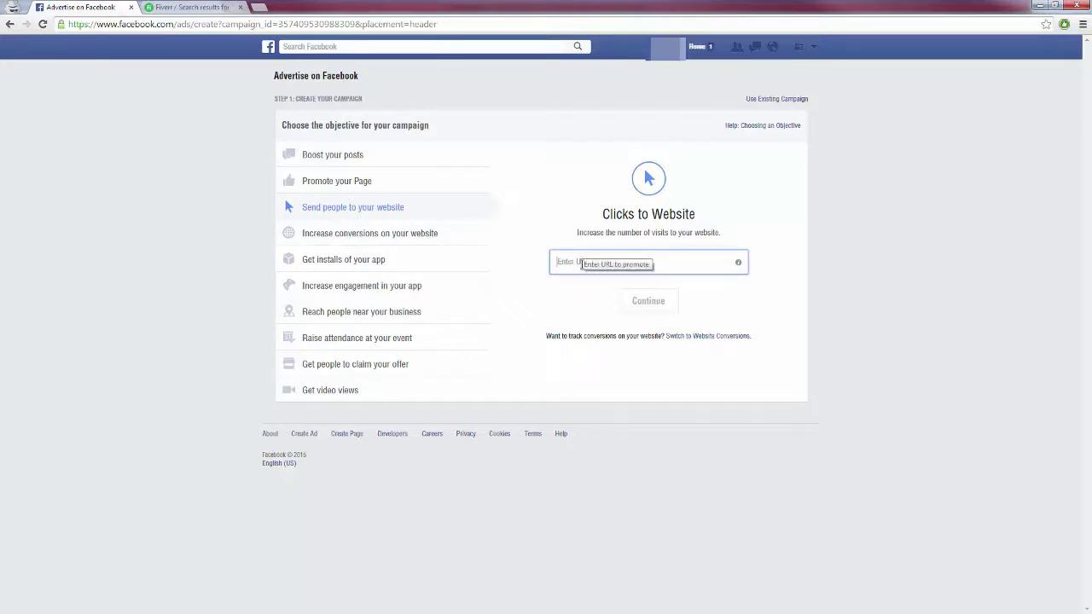
type("http://www.squeezepage.com/")
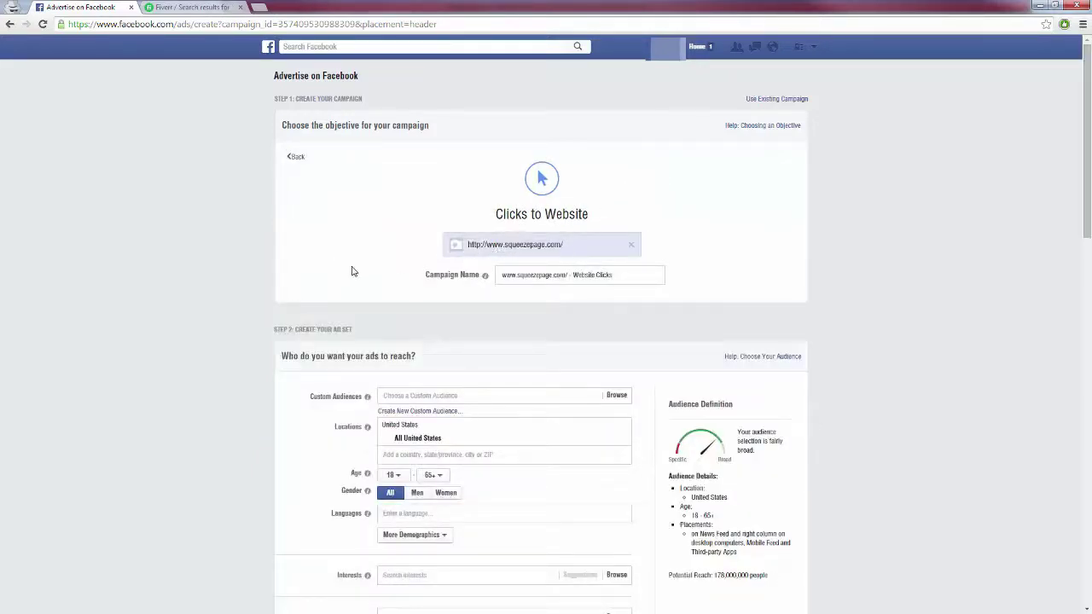
- Limit the ad set's audience gender to Women
scroll(309, 297, "down", 1)
scroll(260, 305, "down", 2)
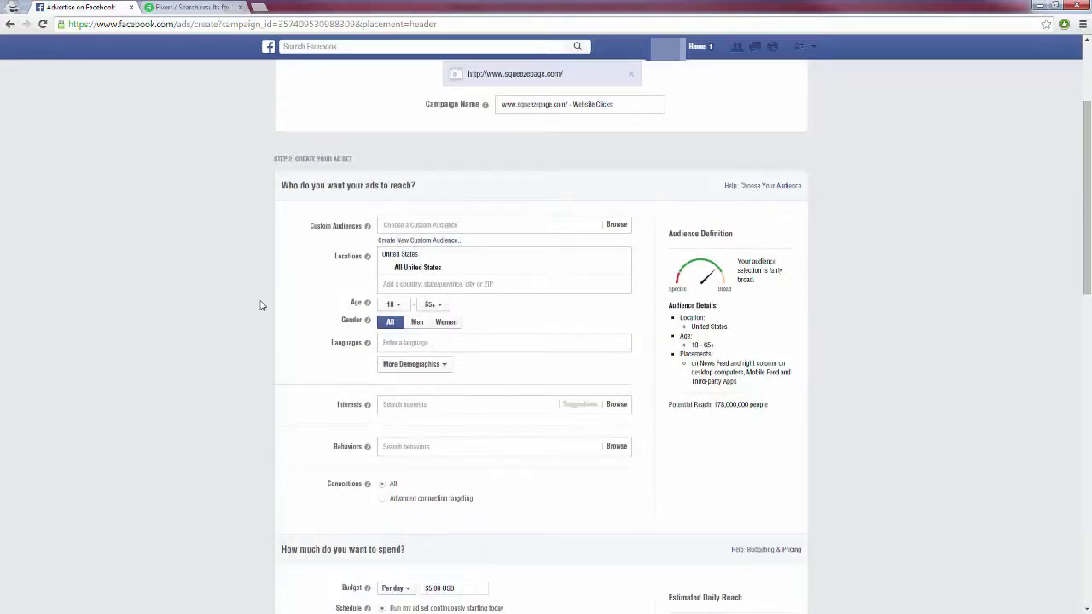
scroll(262, 305, "down", 1)
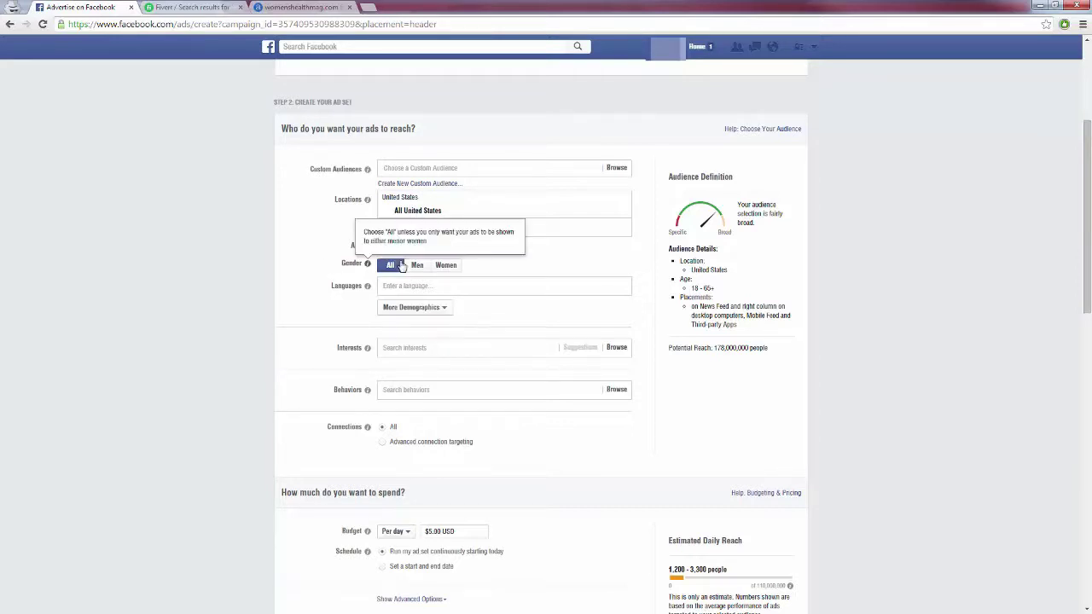
left_click(444, 266)
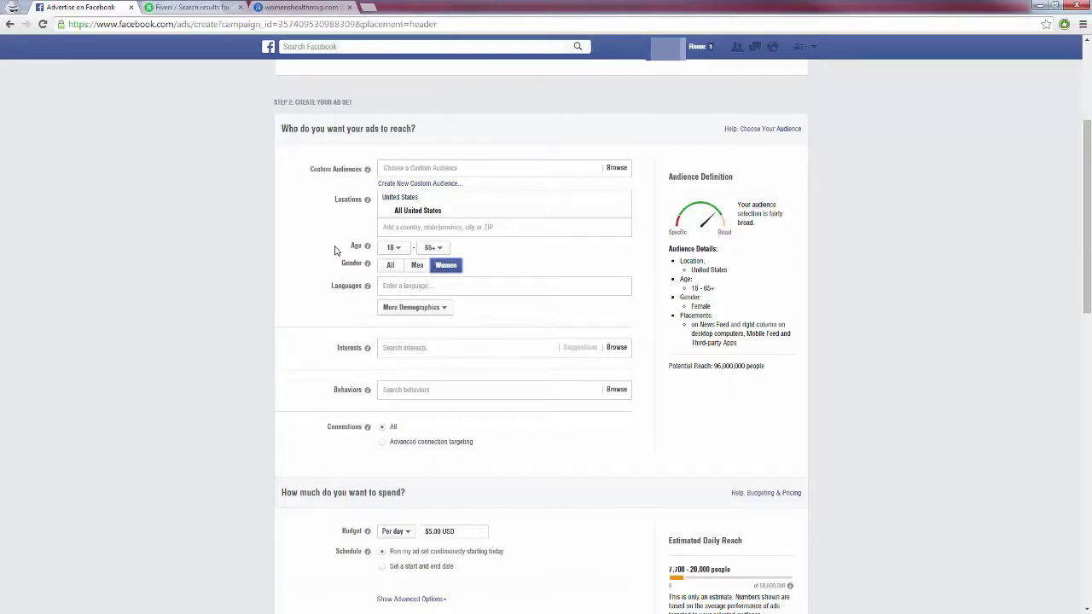
- Switch to the Alexa overview of womenshealthmag.com and examine its traffic rank, visitor engagement, audience demographics and audience geography
left_click(298, 6)
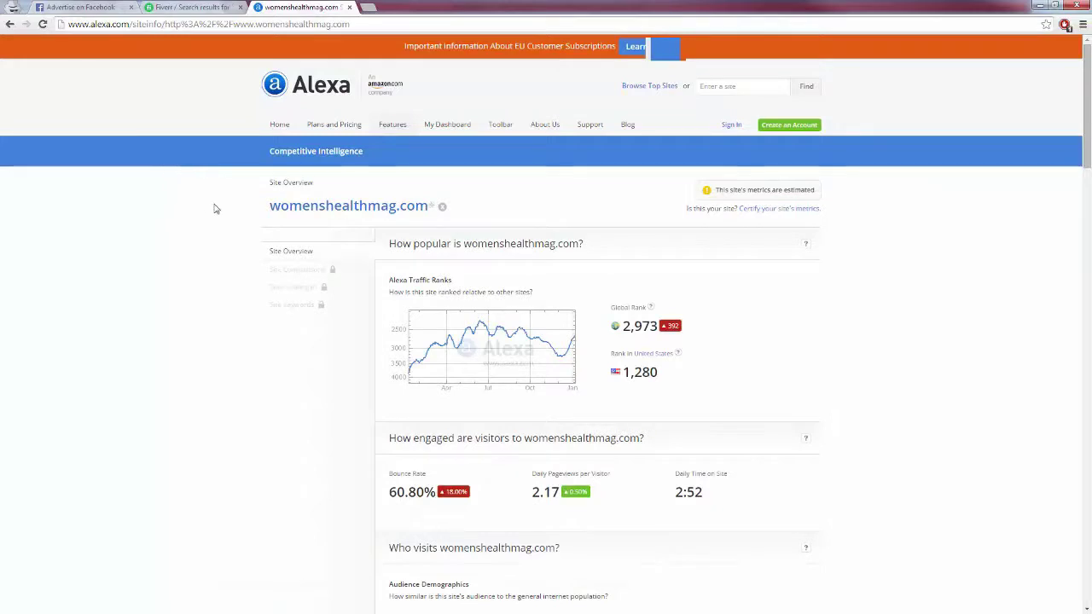
mouse_move(306, 260)
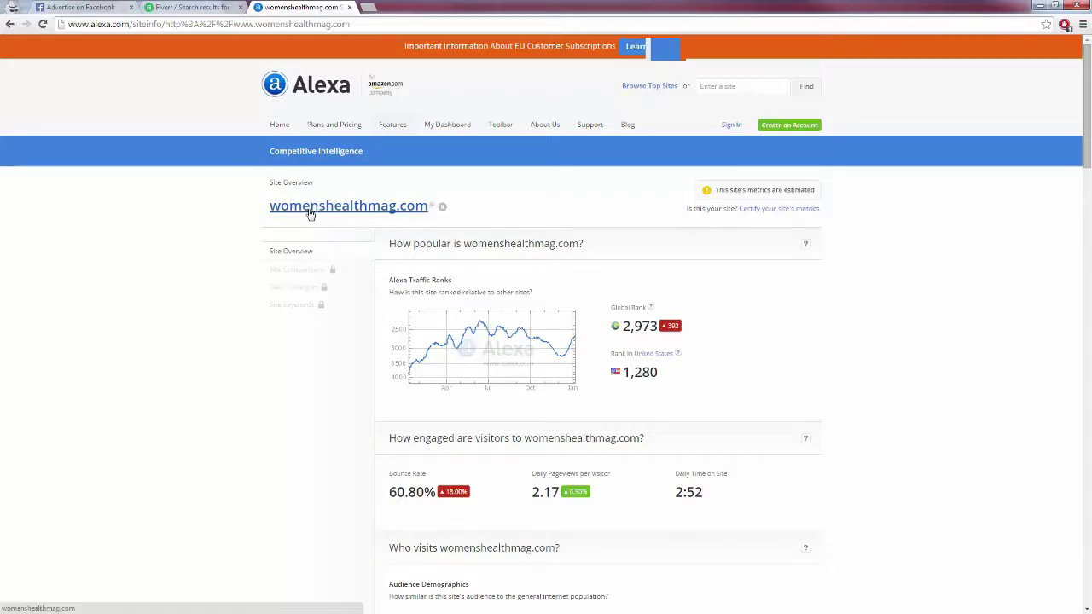
scroll(334, 315, "down", 1)
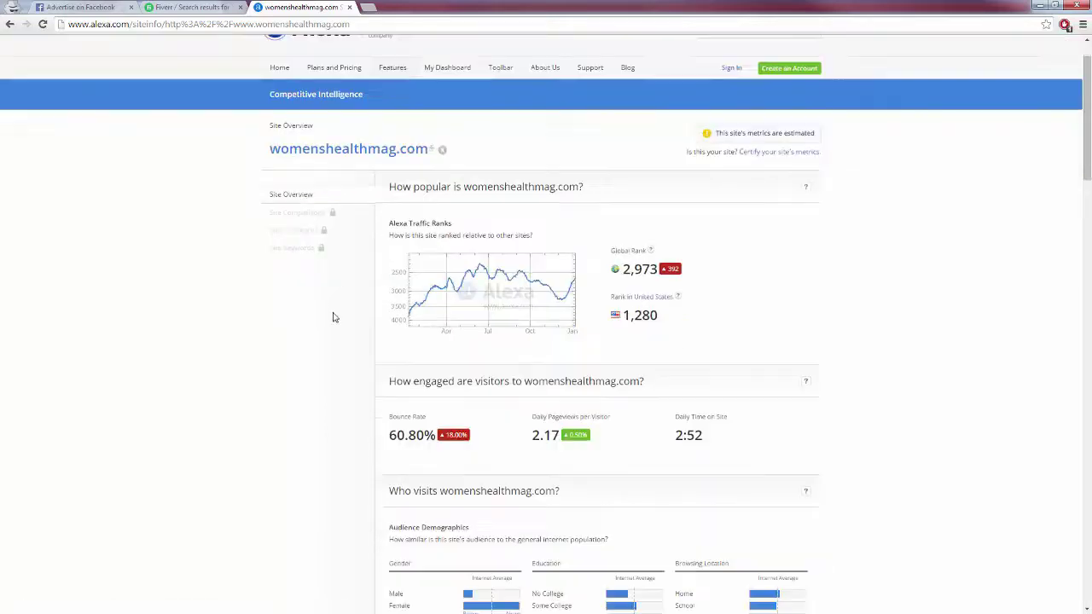
scroll(334, 314, "down", 1)
scroll(336, 310, "down", 2)
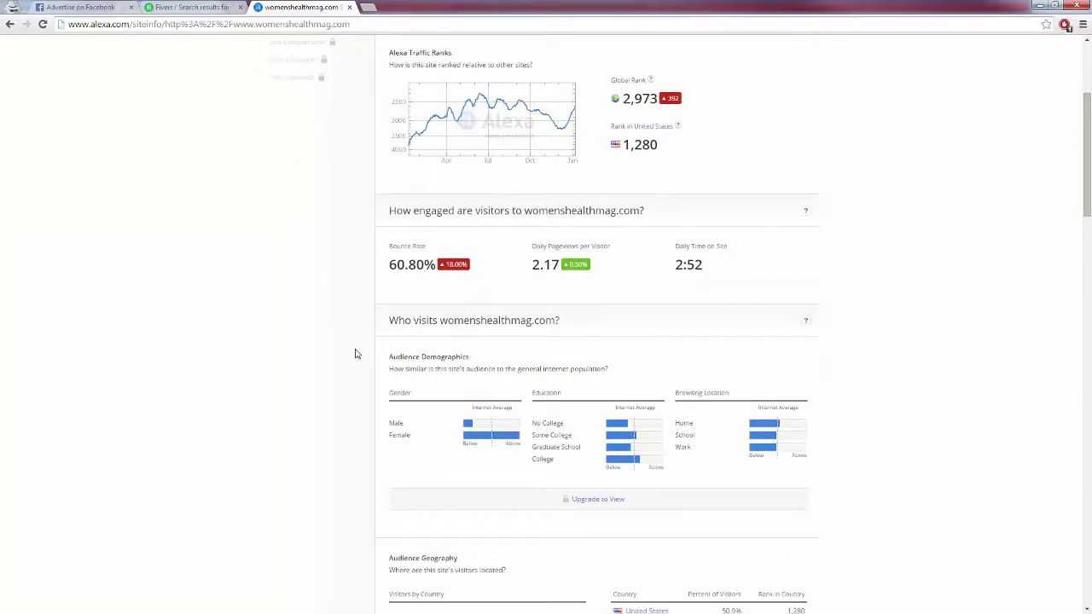
scroll(351, 354, "down", 1)
left_click_drag(399, 265, 456, 266)
left_click(343, 323)
scroll(383, 412, "down", 1)
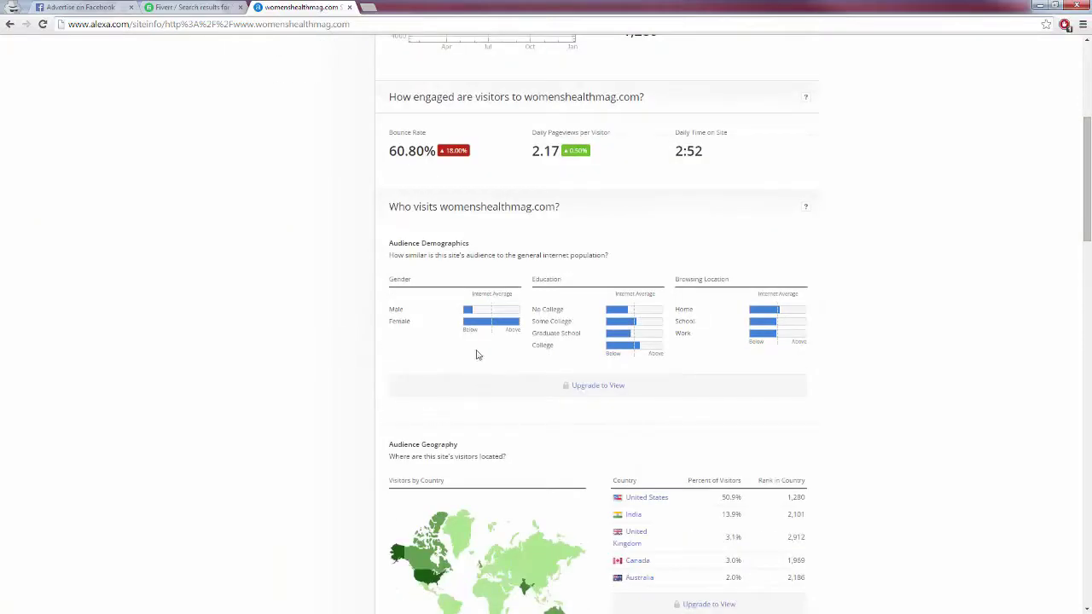
mouse_move(501, 330)
mouse_move(610, 350)
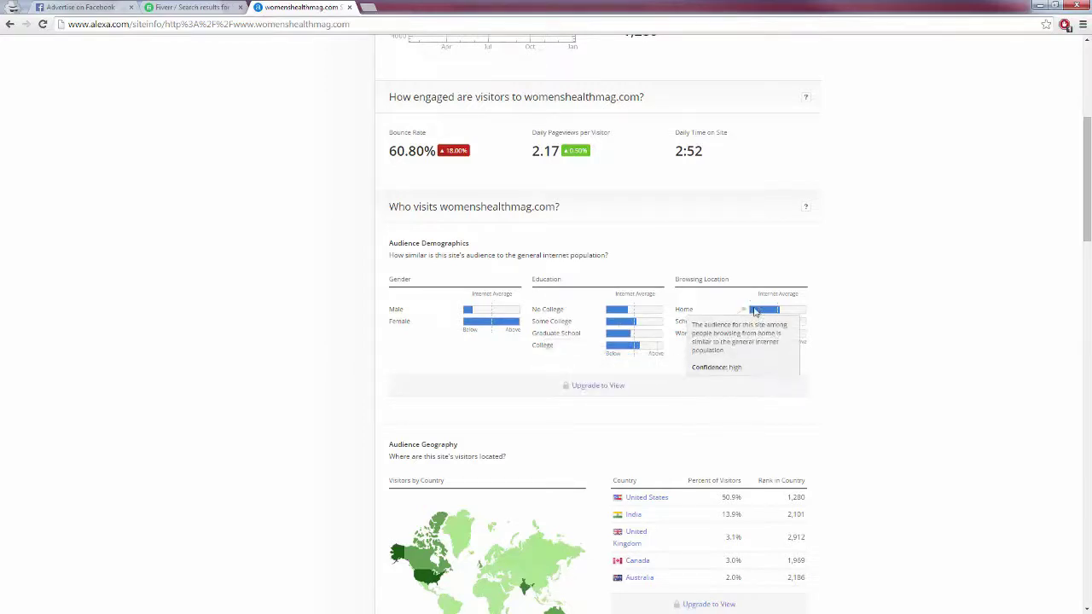
scroll(770, 352, "down", 2)
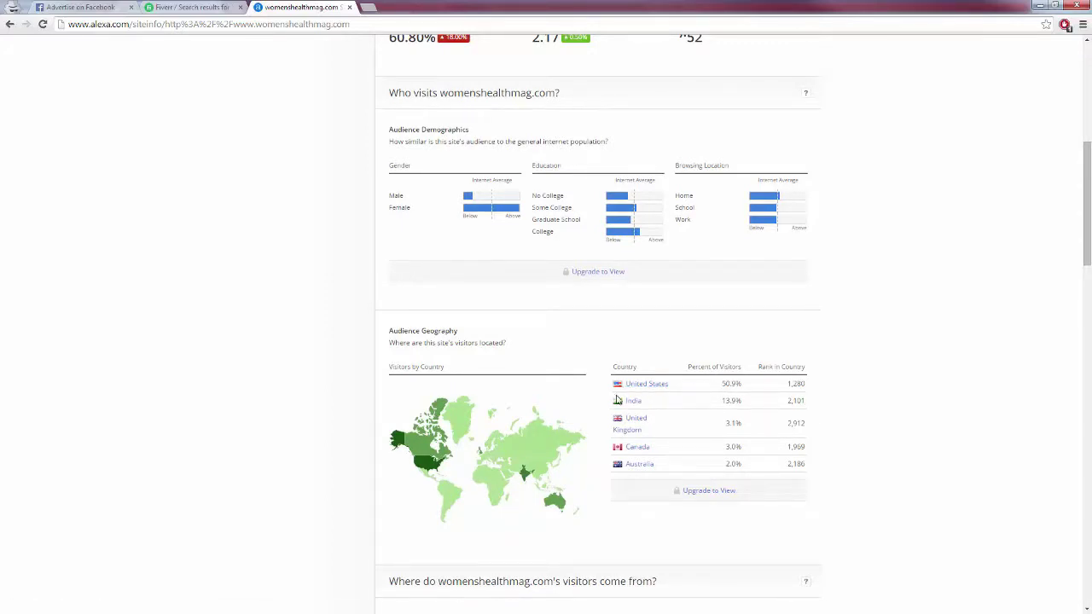
scroll(680, 359, "down", 3)
scroll(668, 364, "up", 5)
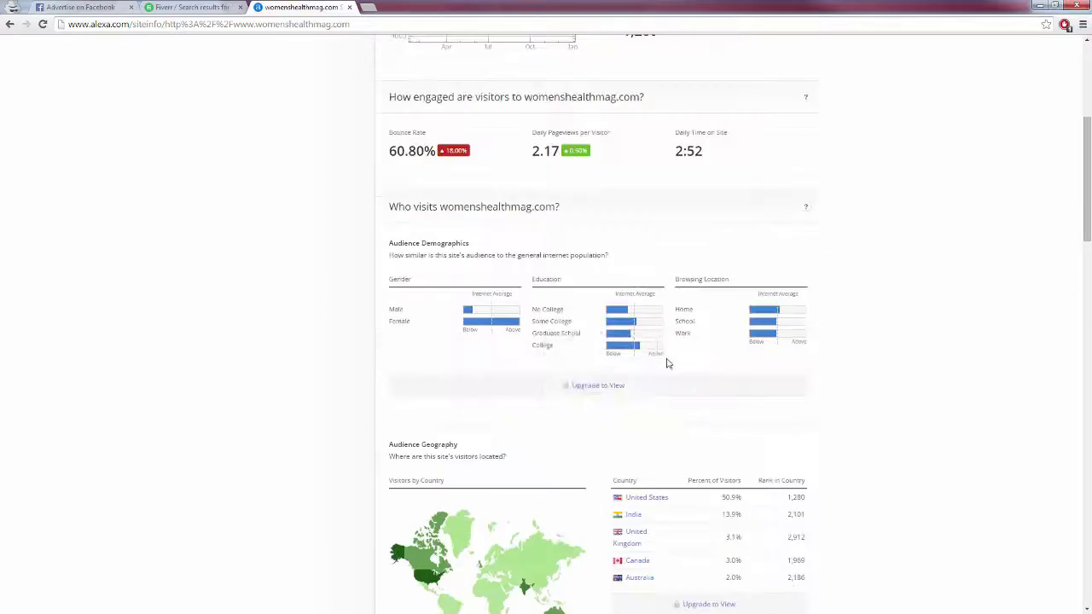
- Return to the Facebook ad setup and set the audience's maximum age to 50
left_click(76, 8)
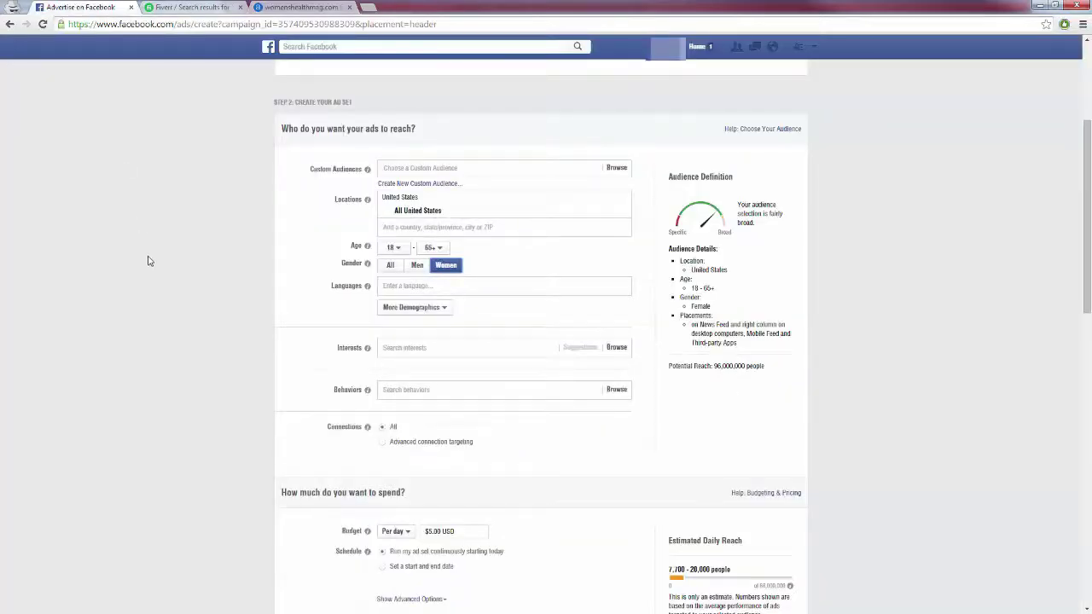
mouse_move(369, 249)
mouse_move(368, 286)
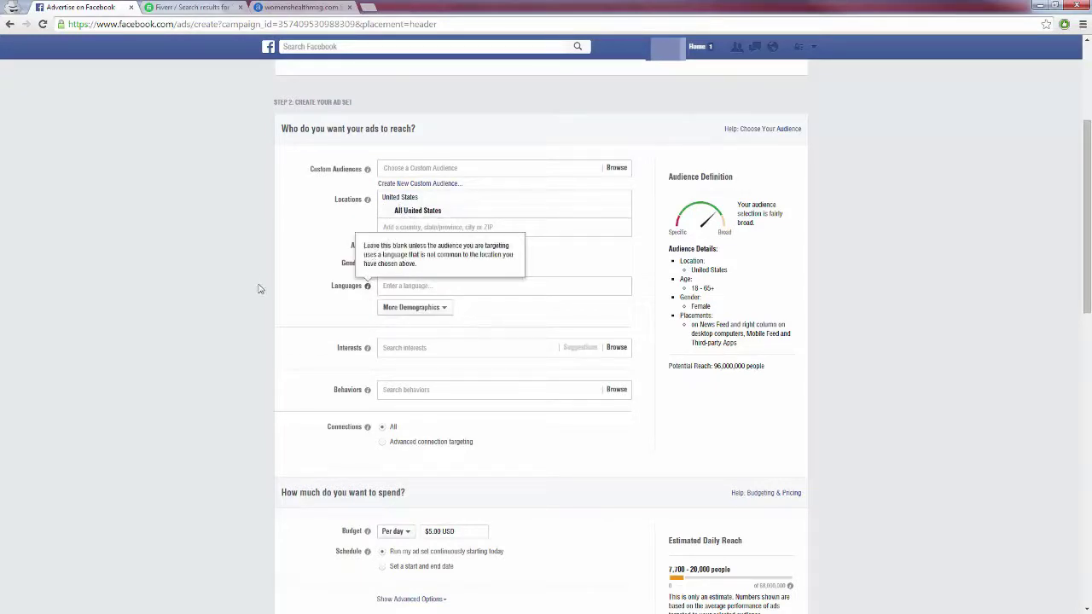
left_click(437, 249)
scroll(437, 329, "down", 5)
scroll(437, 349, "down", 2)
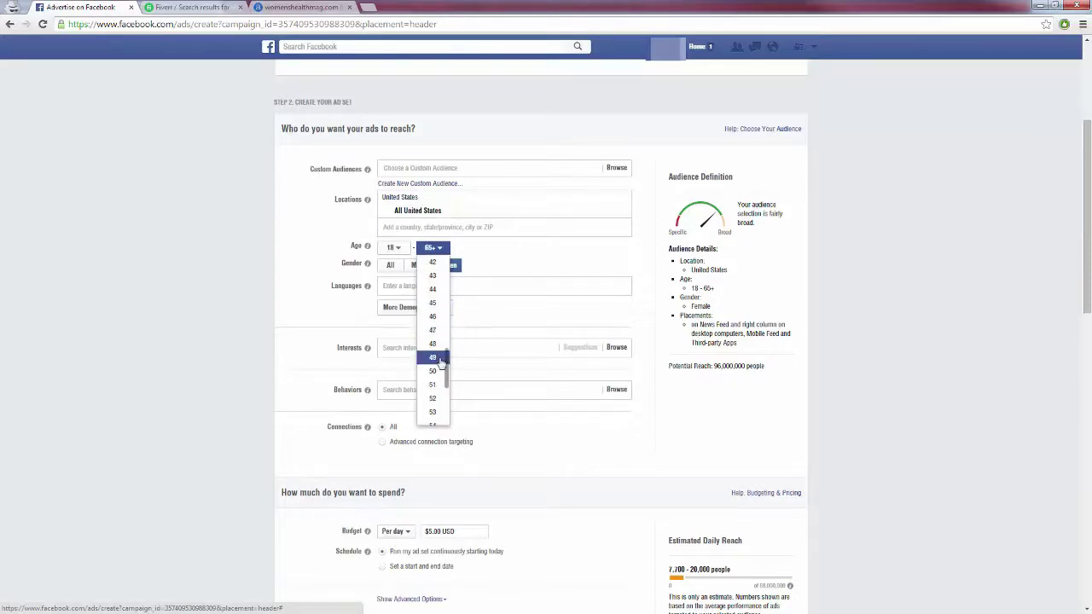
left_click(437, 373)
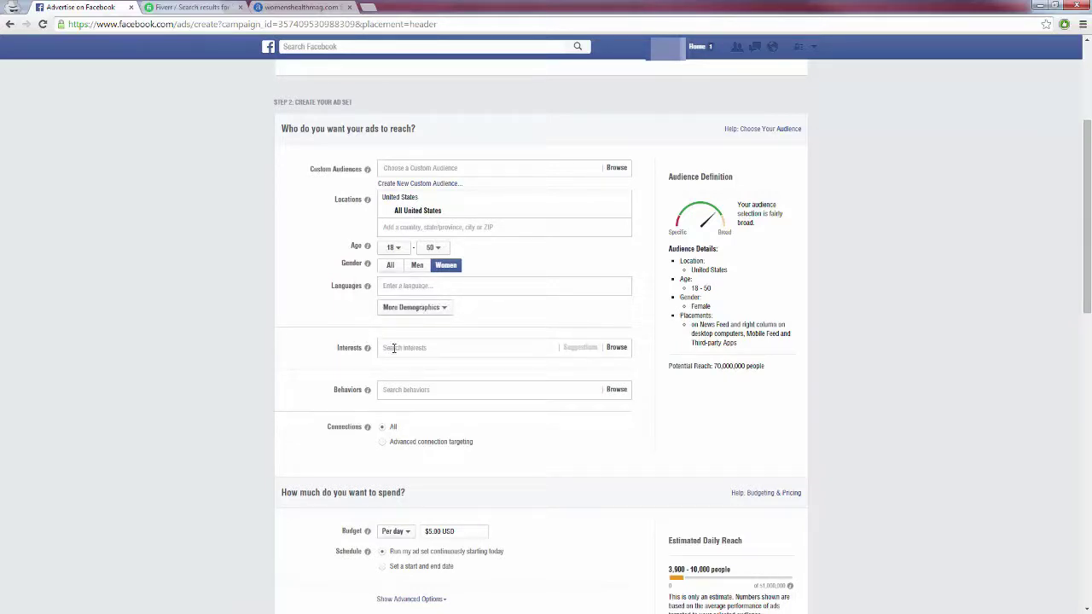
- Add Weight loss to the audience's interests
left_click(394, 348)
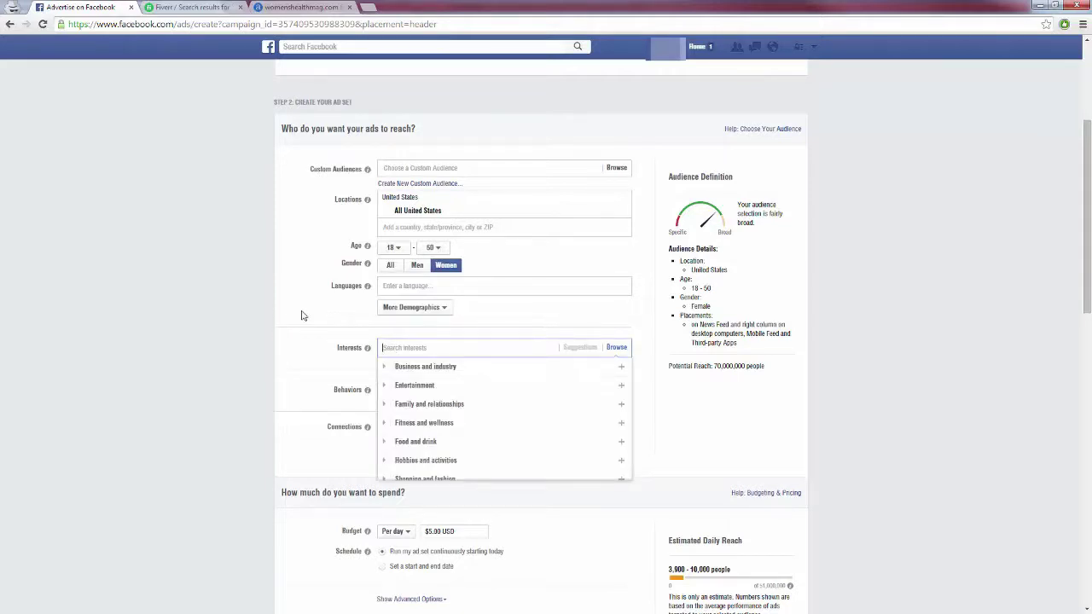
type("weight loss")
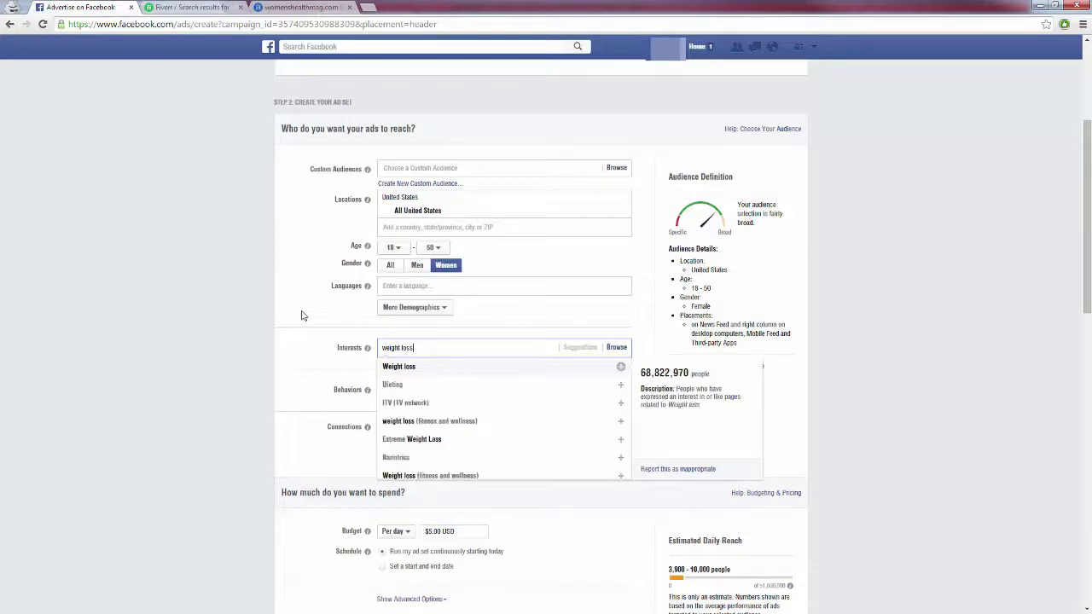
left_click(397, 369)
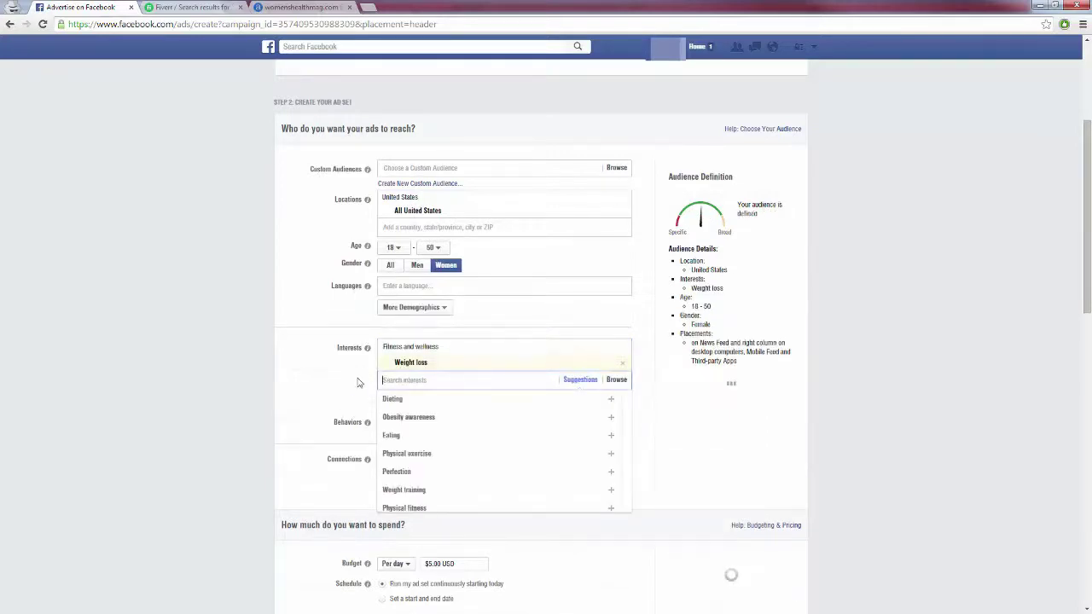
left_click(324, 369)
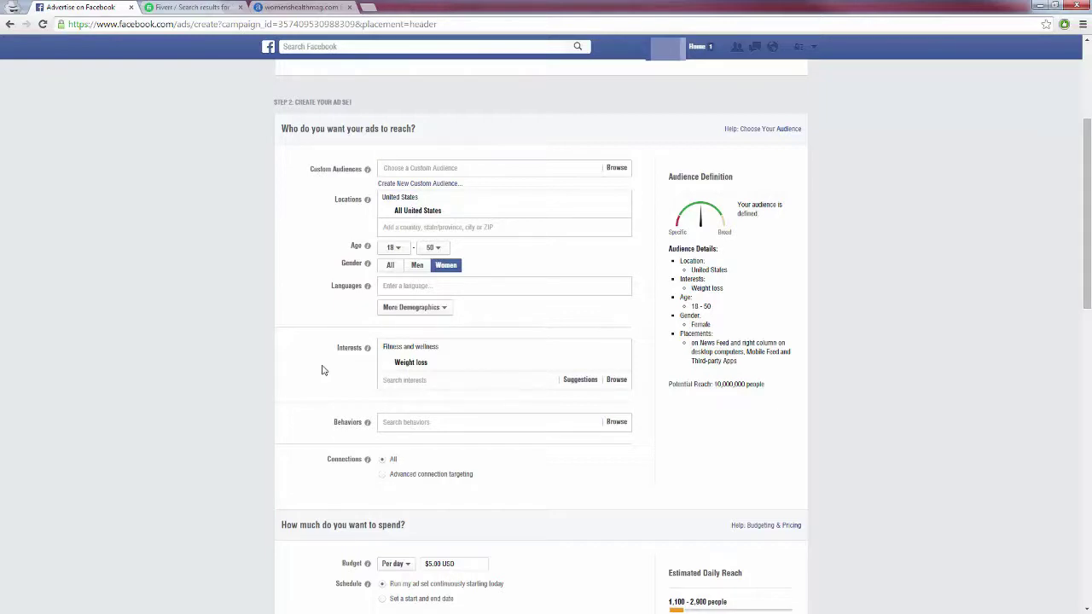
- Add the suggested interests Dieting and Physical exercise to the audience targeting
left_click(398, 381)
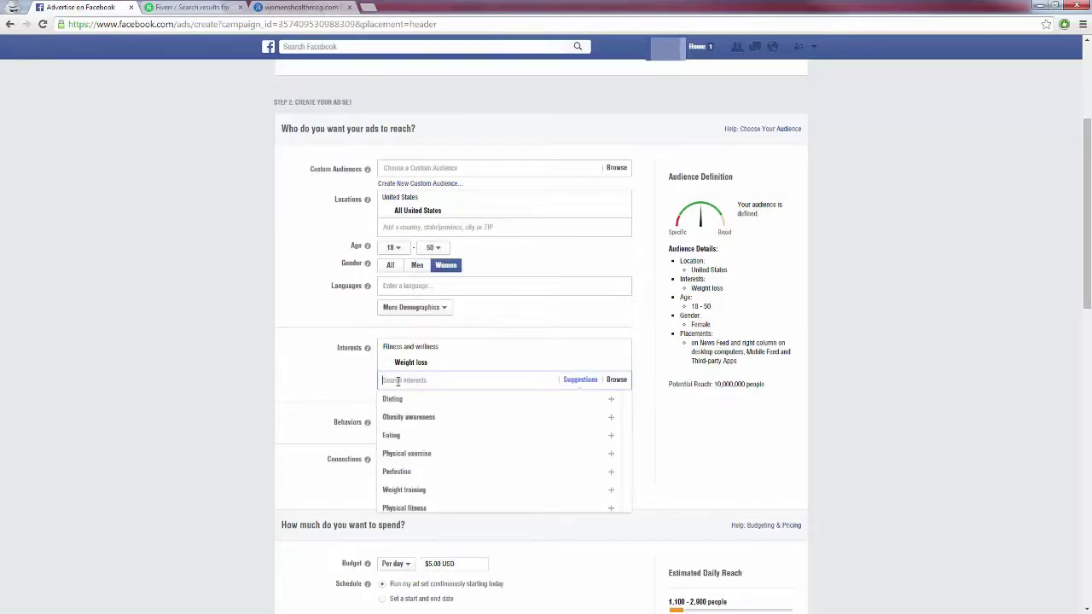
mouse_move(426, 363)
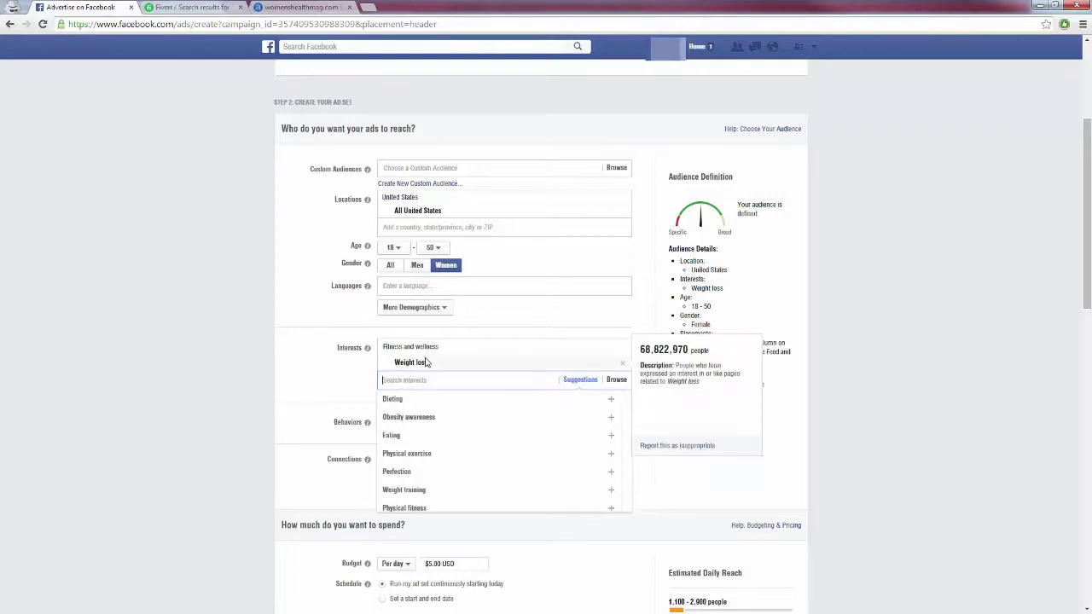
left_click(397, 399)
mouse_move(437, 506)
left_click(431, 490)
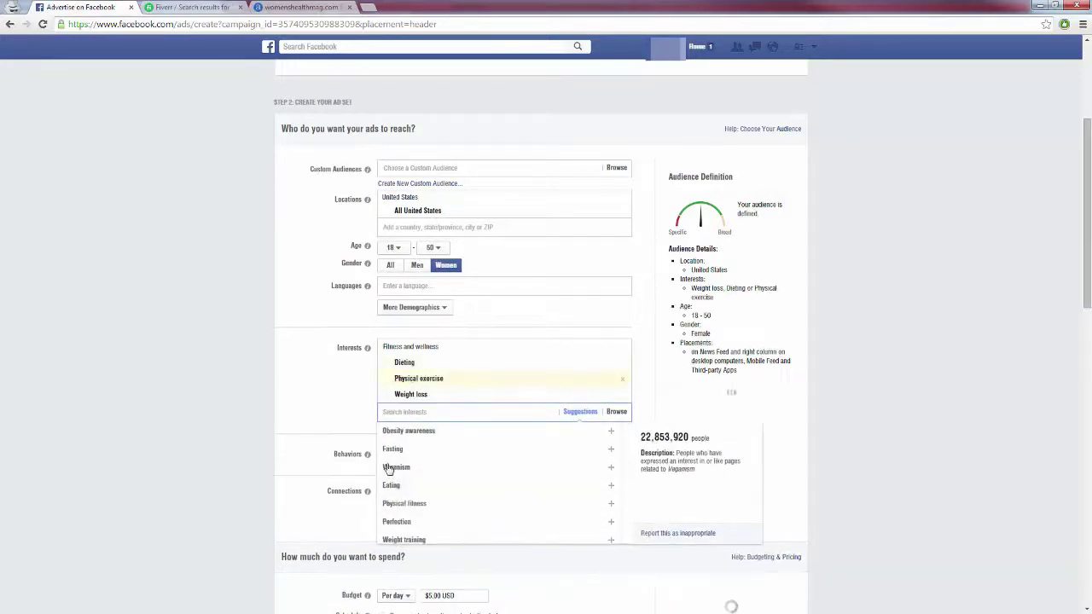
left_click(340, 420)
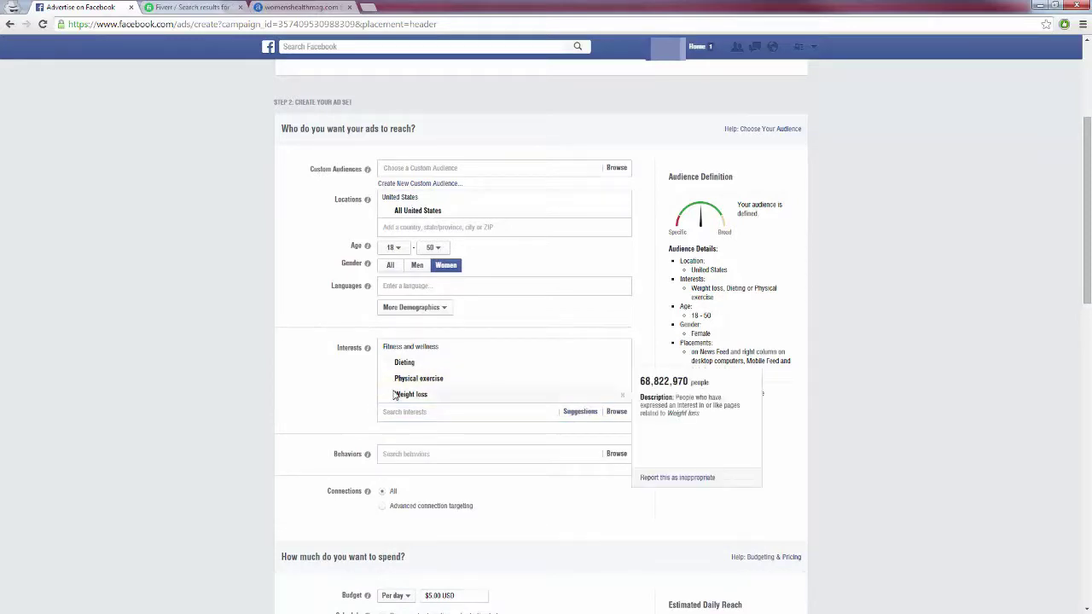
mouse_move(404, 366)
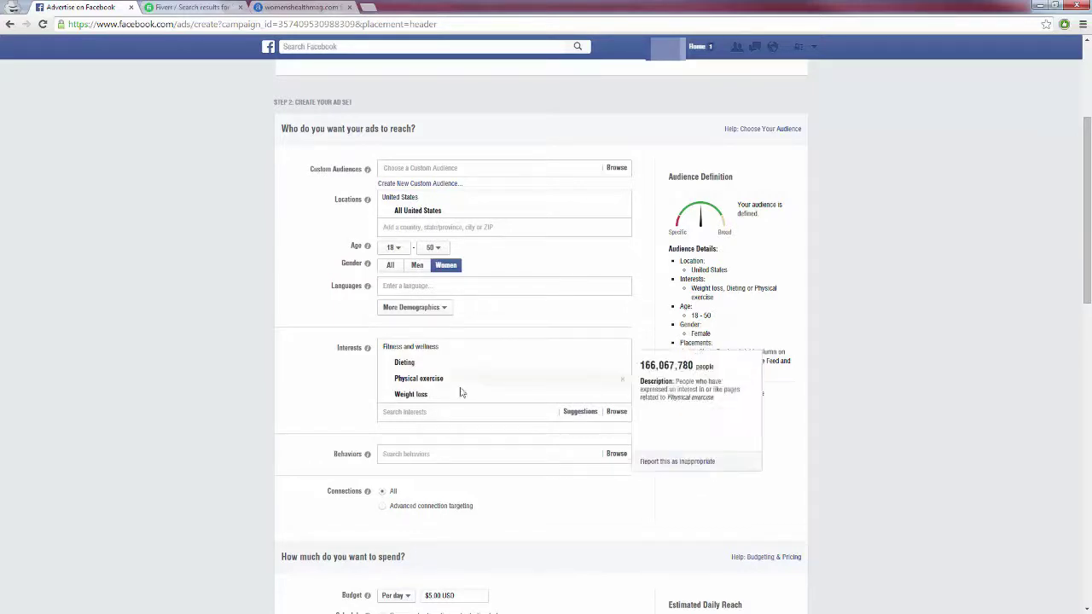
mouse_move(415, 396)
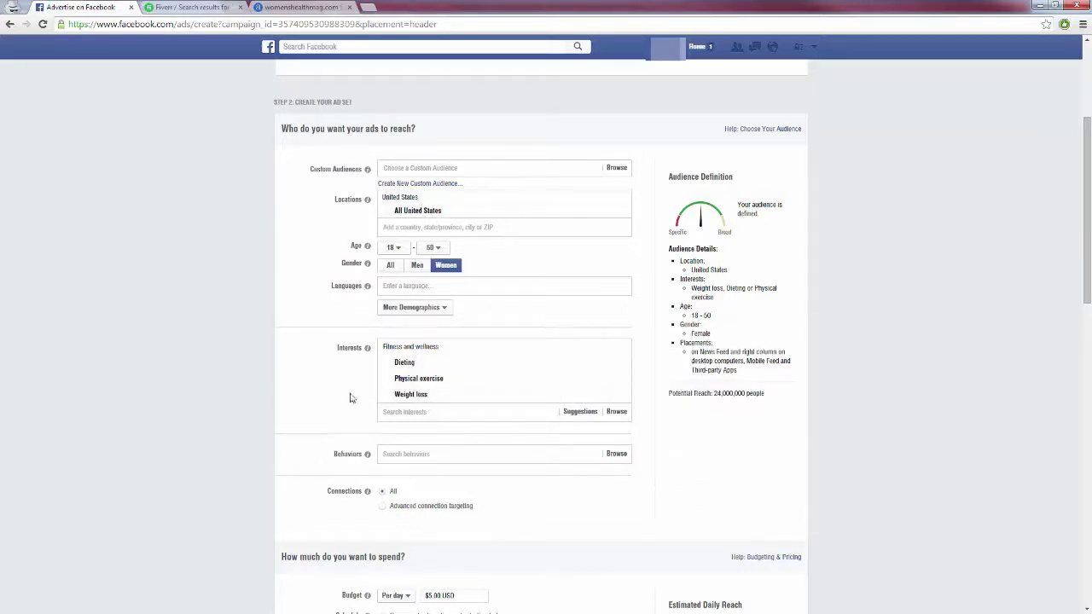
- Replace the ad's placeholder image with the "25 Pounds in Only 2 Weeks!" weight-loss image
scroll(289, 381, "down", 3)
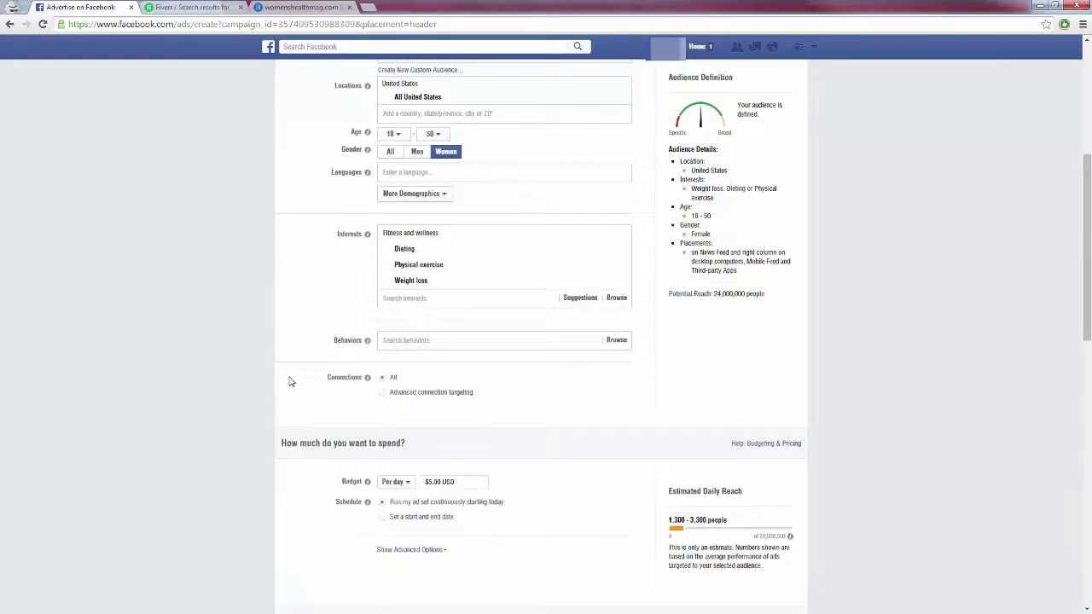
scroll(289, 381, "down", 1)
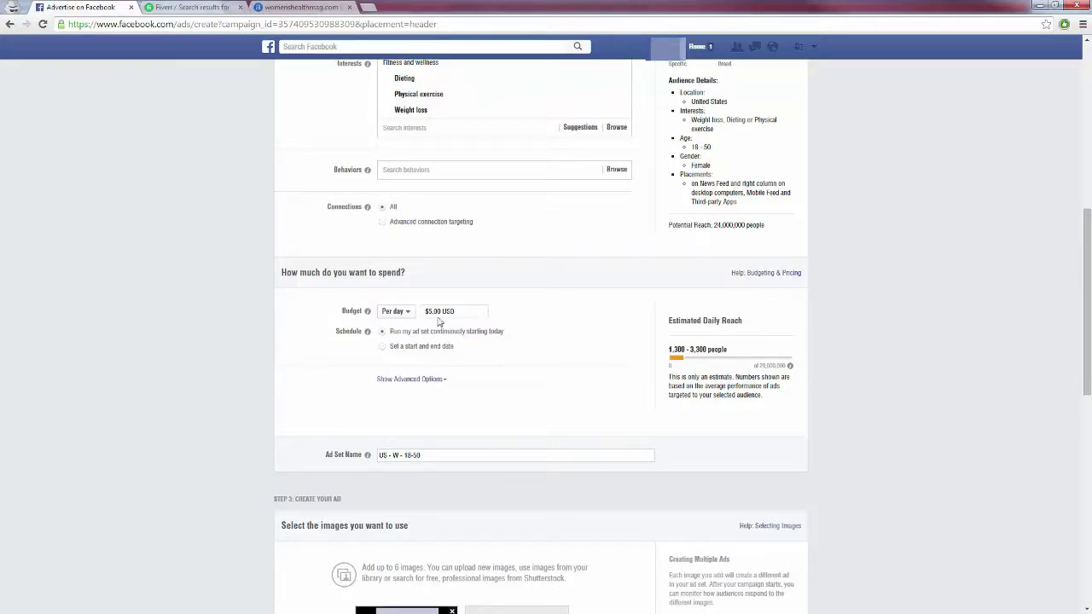
scroll(382, 401, "down", 1)
scroll(392, 408, "down", 1)
scroll(214, 415, "up", 2)
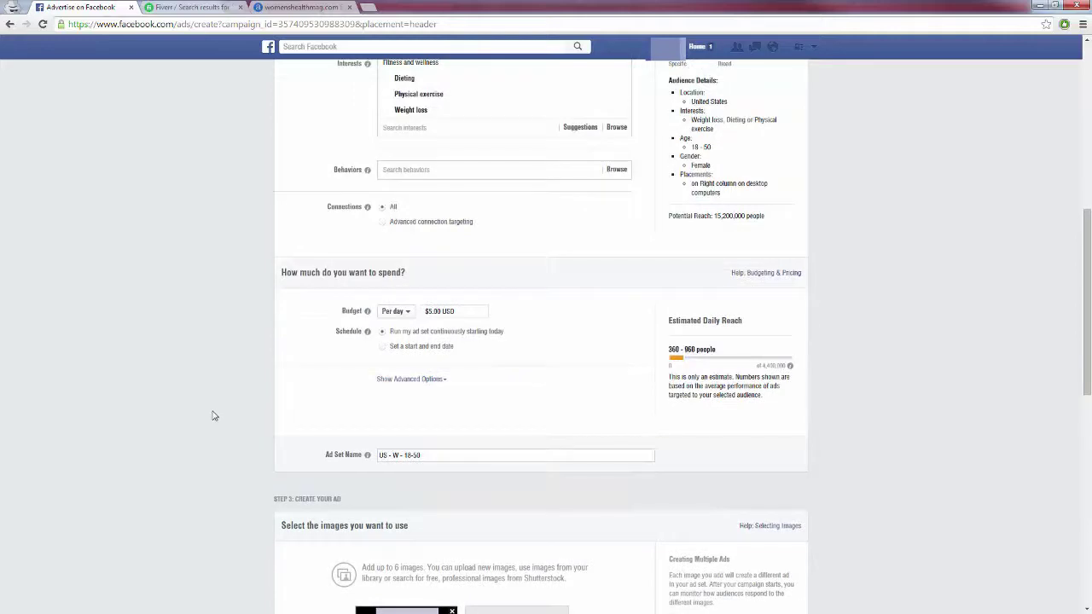
scroll(216, 405, "down", 4)
scroll(217, 405, "down", 2)
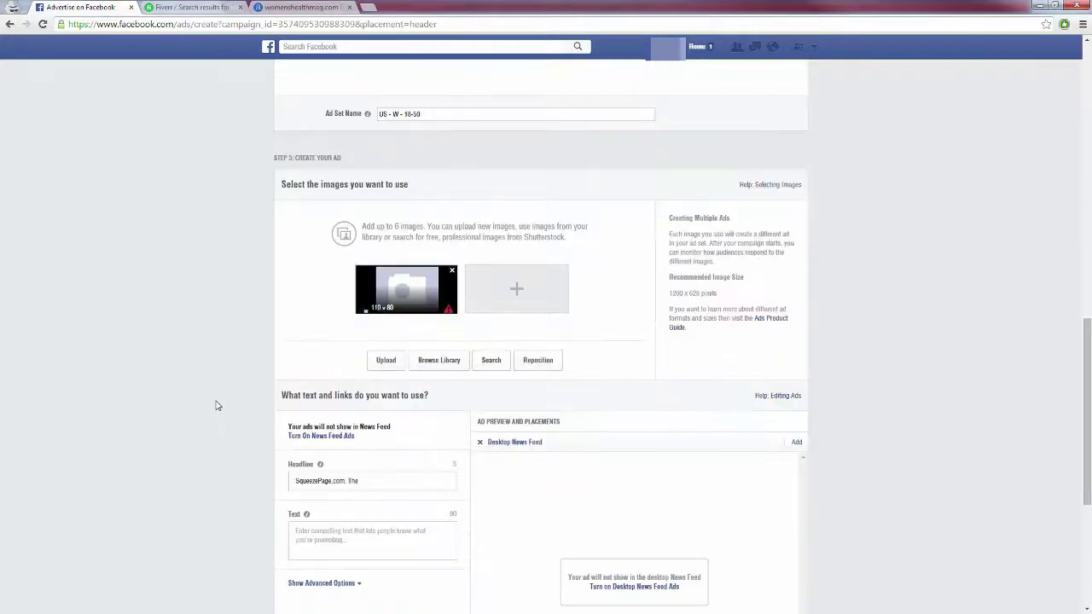
scroll(217, 406, "down", 1)
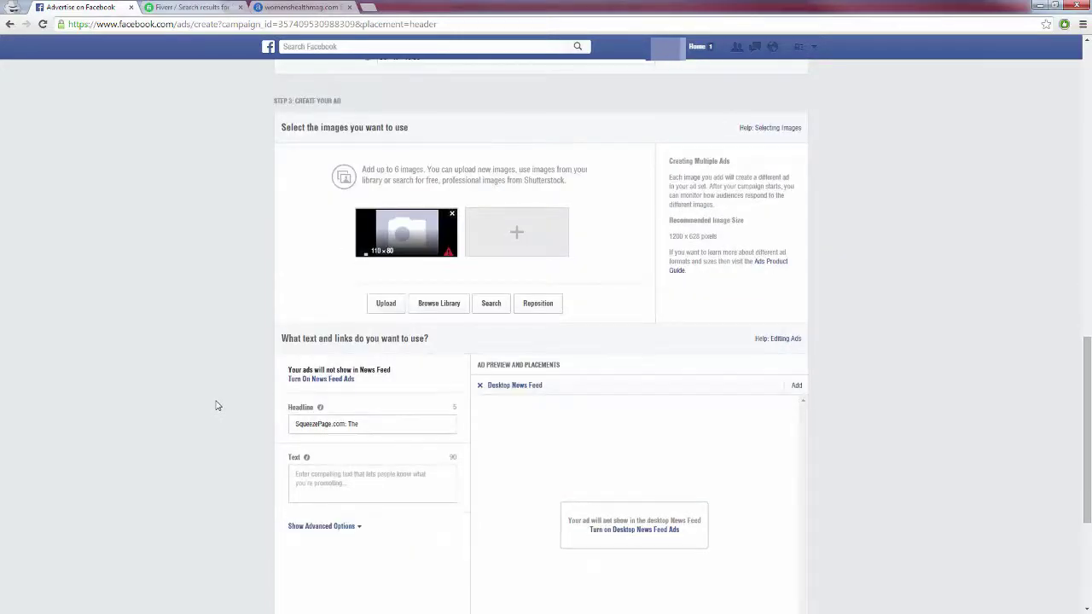
left_click(453, 214)
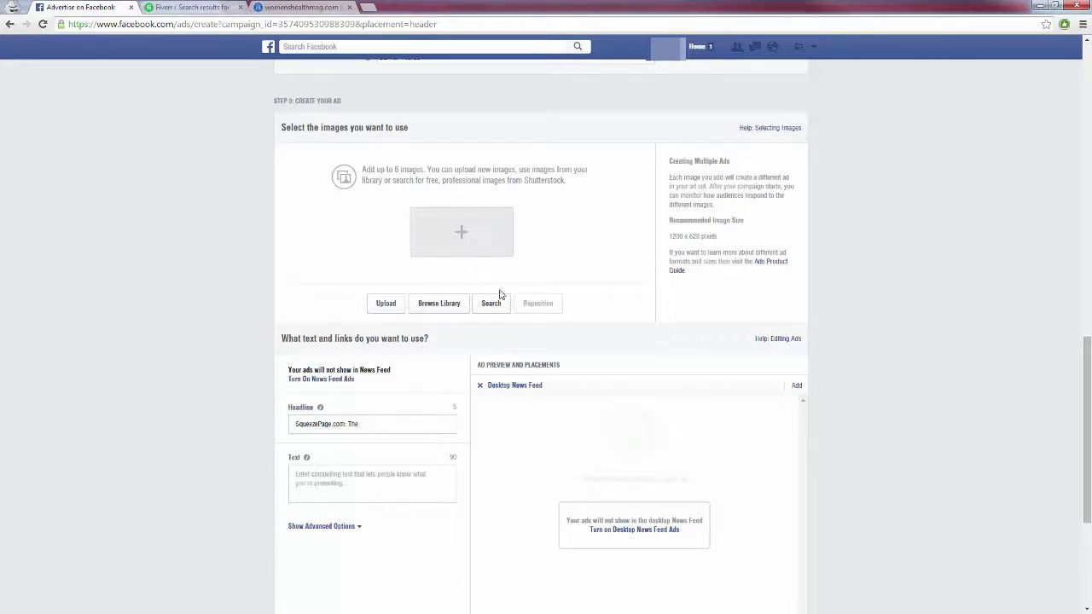
left_click(461, 232)
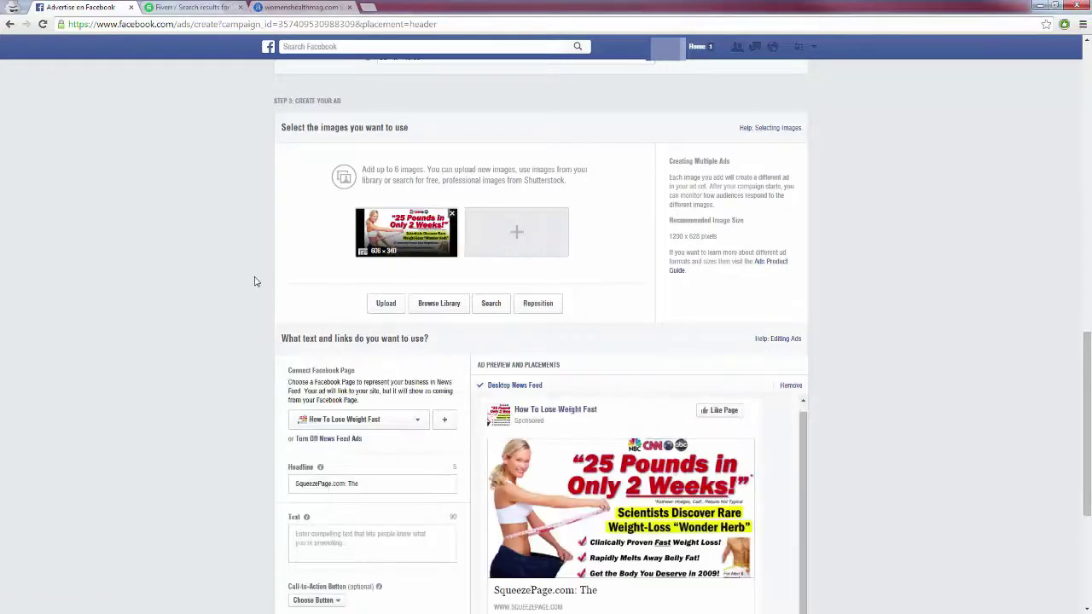
scroll(253, 281, "down", 1)
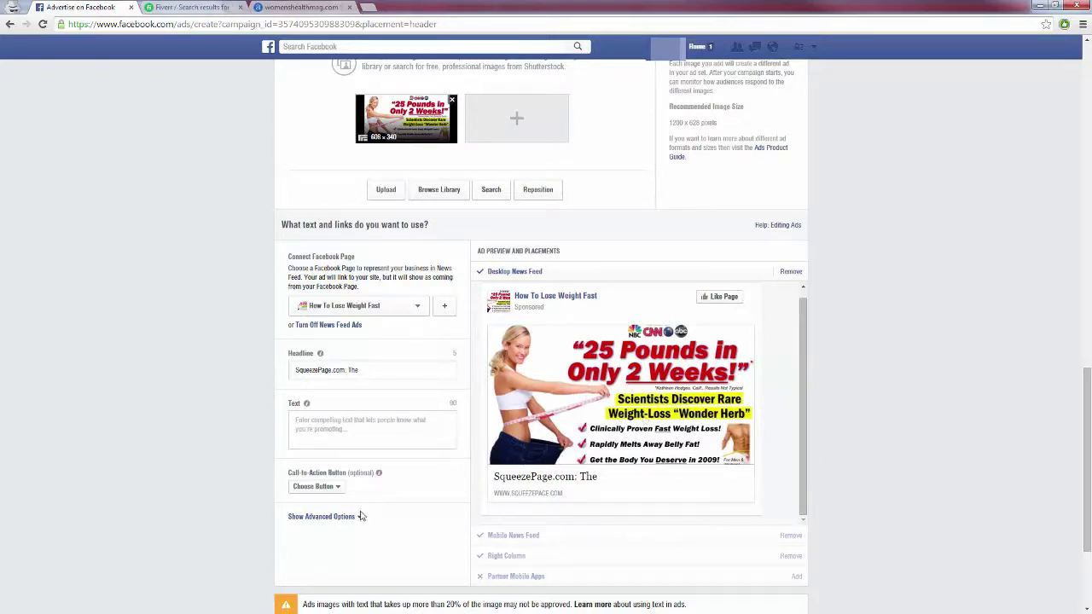
- Review the choices available for the ad's call-to-action button
left_click(337, 488)
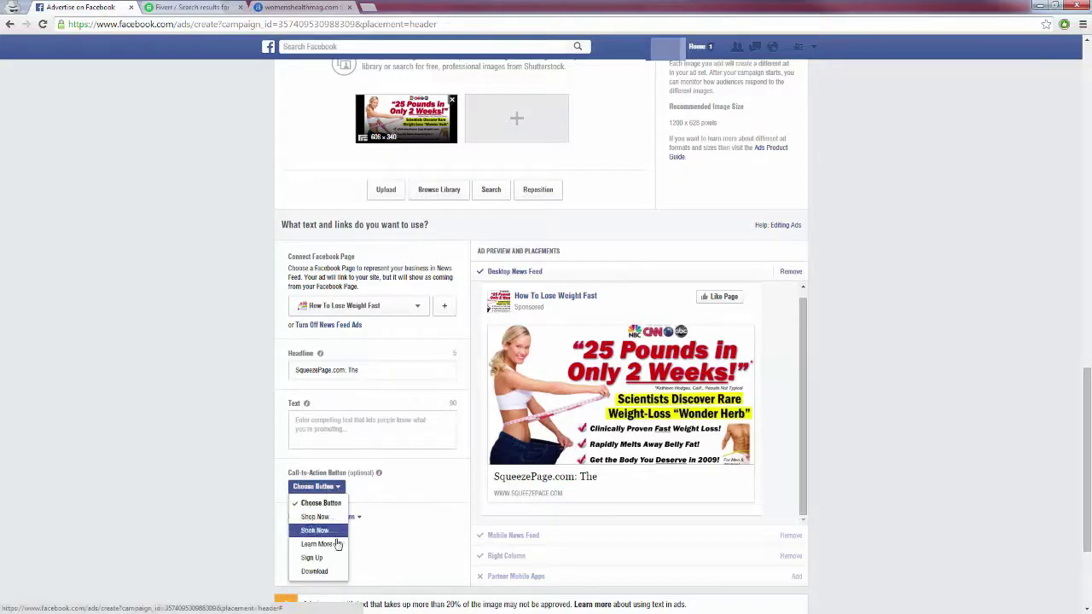
left_click(322, 502)
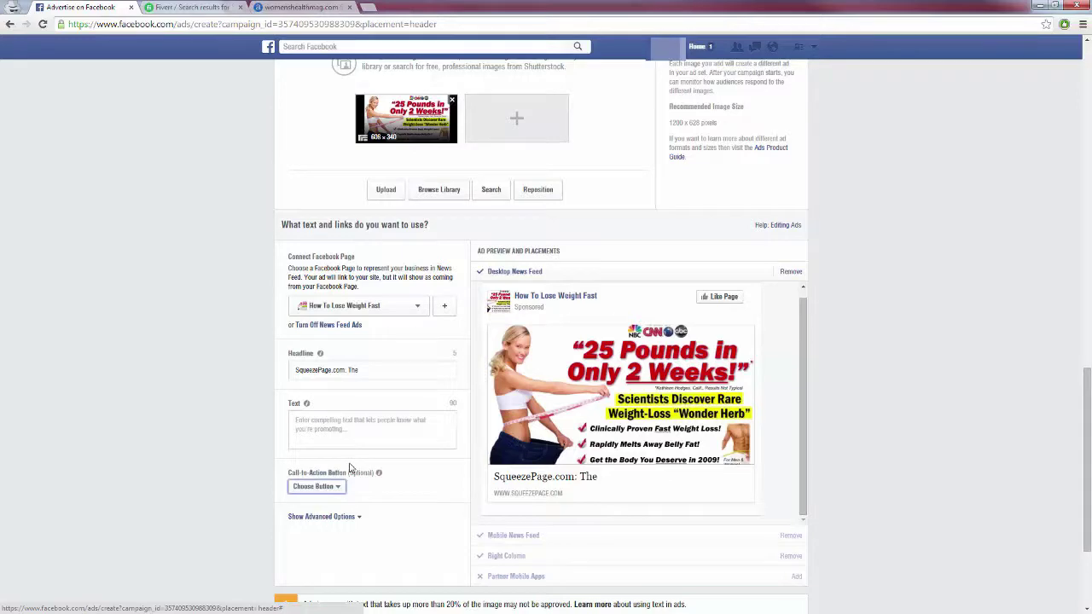
- Switch to Fiverr and browse the gigs listed for "facebook news feed ad"
left_click(194, 7)
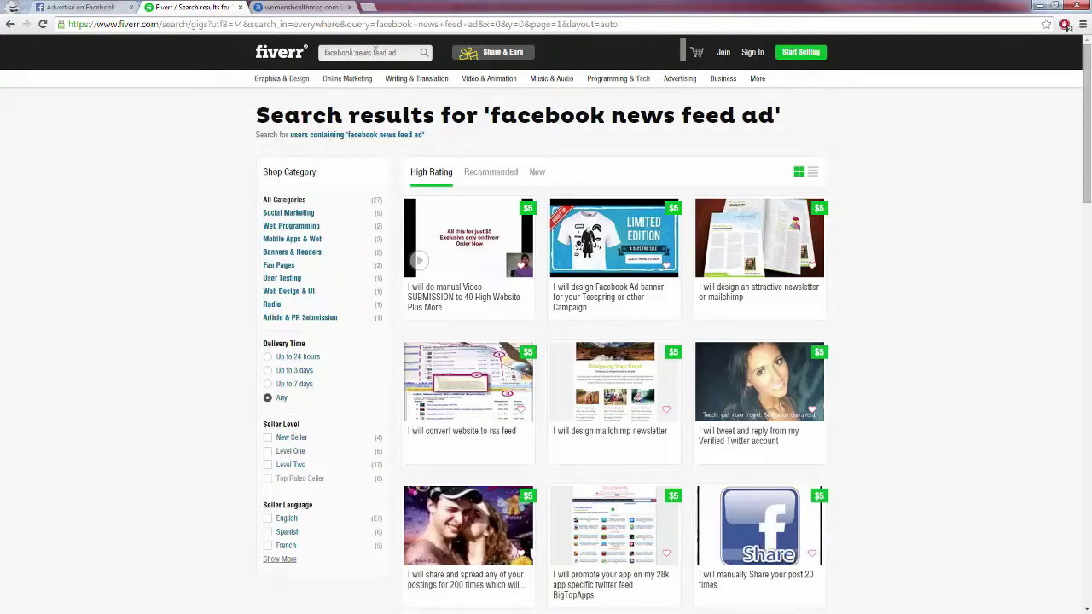
scroll(510, 374, "down", 2)
scroll(509, 374, "down", 3)
scroll(500, 370, "up", 5)
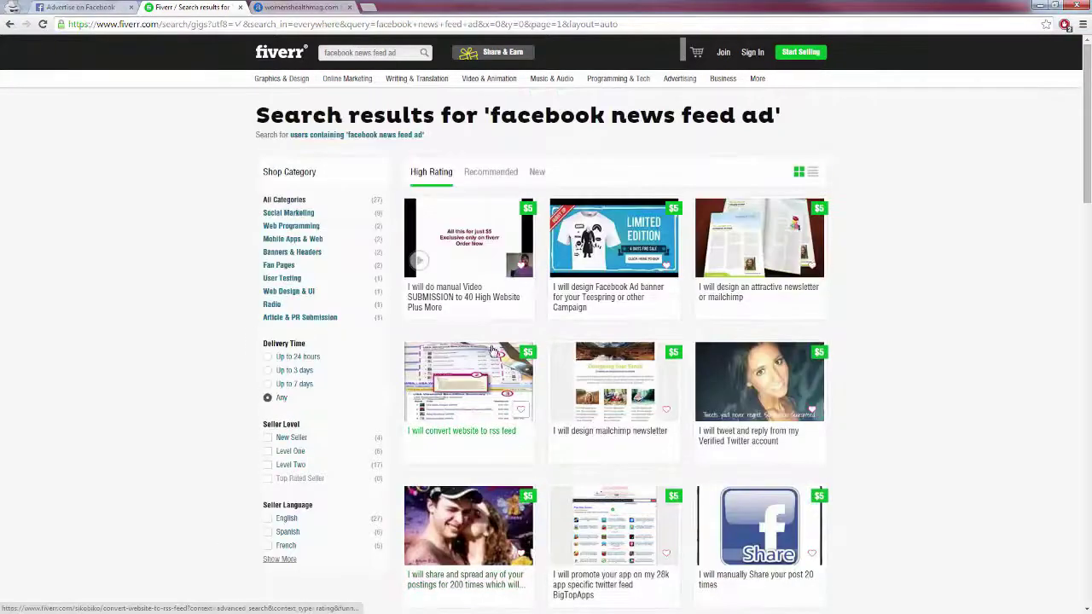
- Return to the Facebook ad setup and remove the Right Column placement
left_click(88, 8)
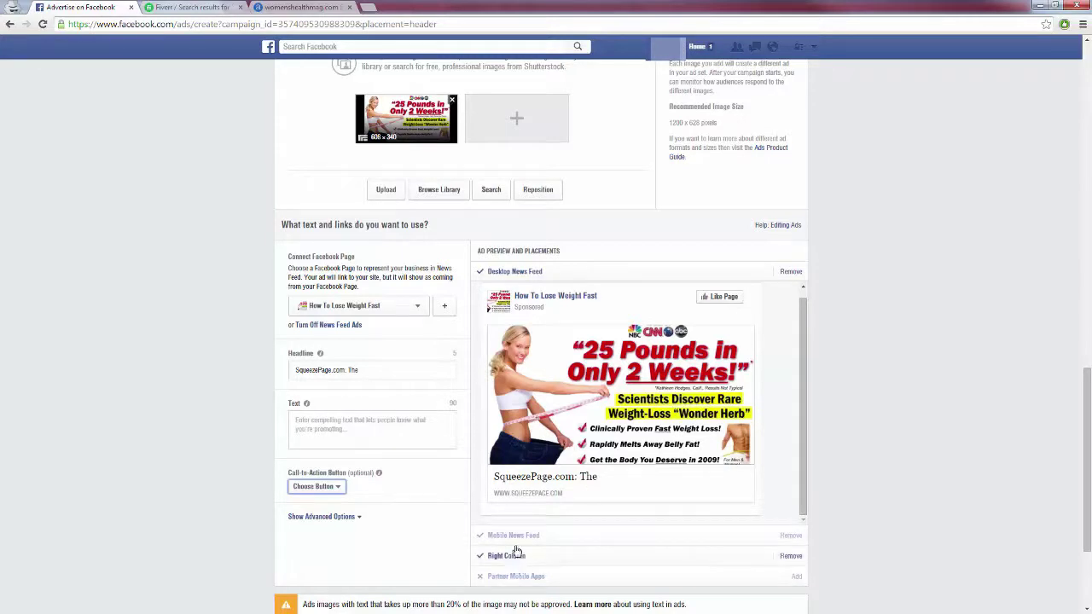
left_click(791, 556)
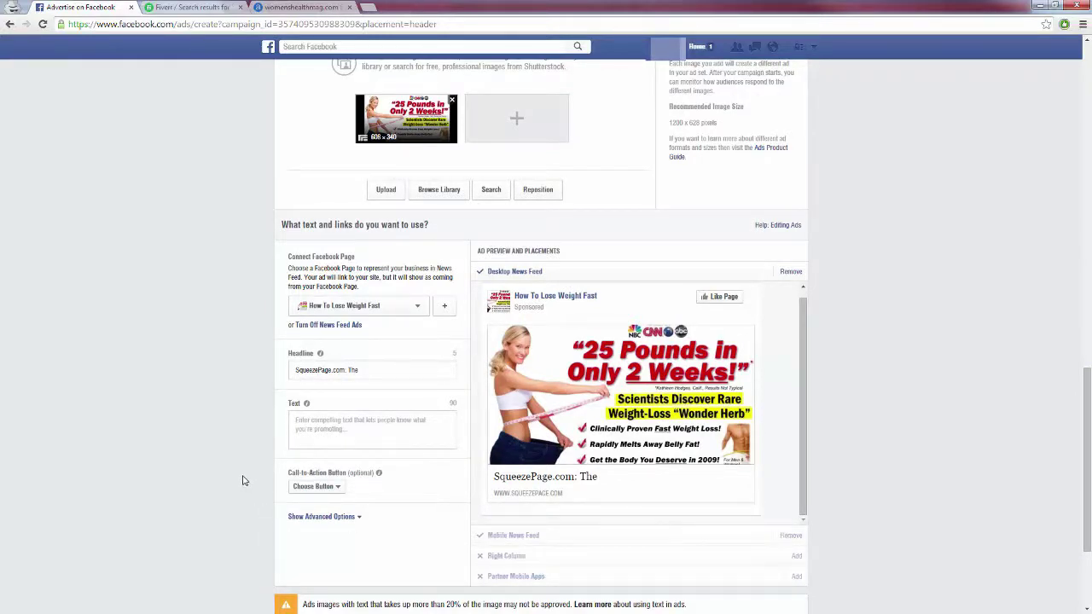
- Replace the ad's headline with "How To Lose 25 Pounds!"
left_click_drag(397, 370, 284, 376)
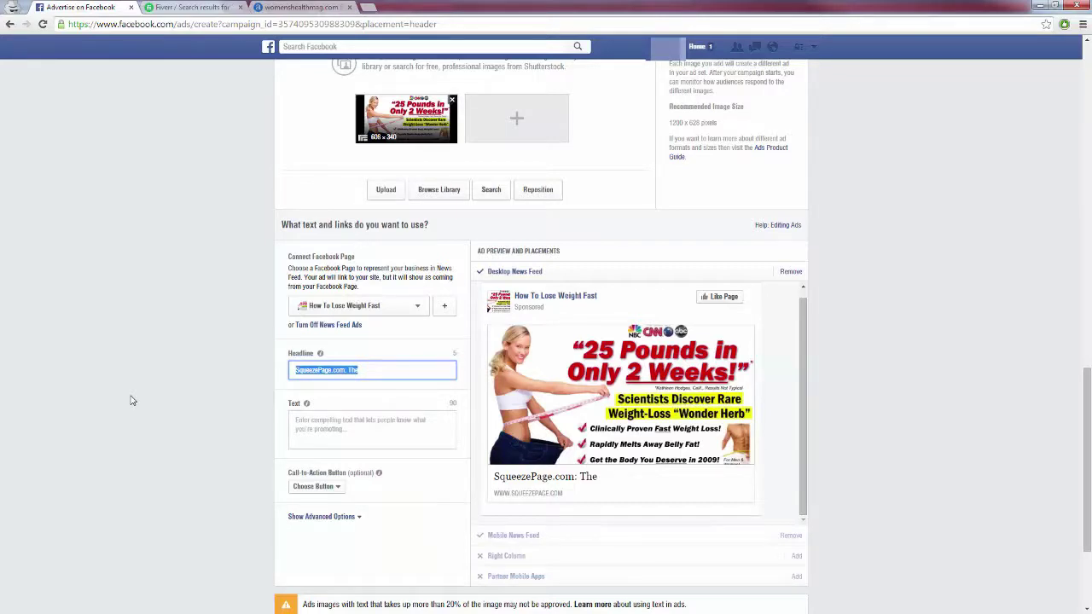
type("How To Lose 25 Pounds!")
left_click(256, 399)
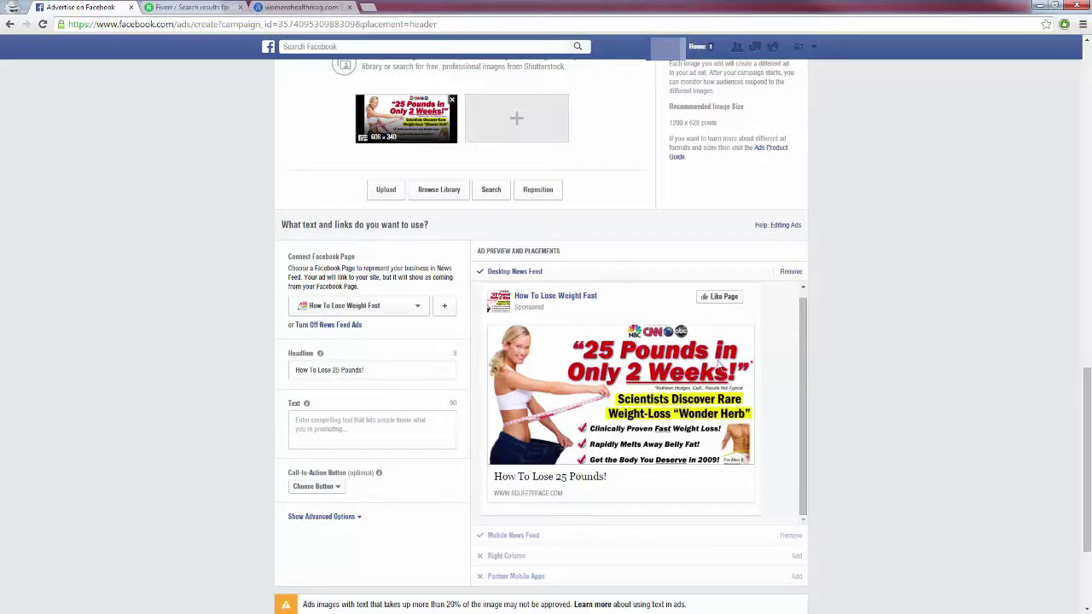
- Set the ad text to "Tired of those love handles? Click here to learn how I lost 25 pounds in only 2 weeks!"
left_click(319, 427)
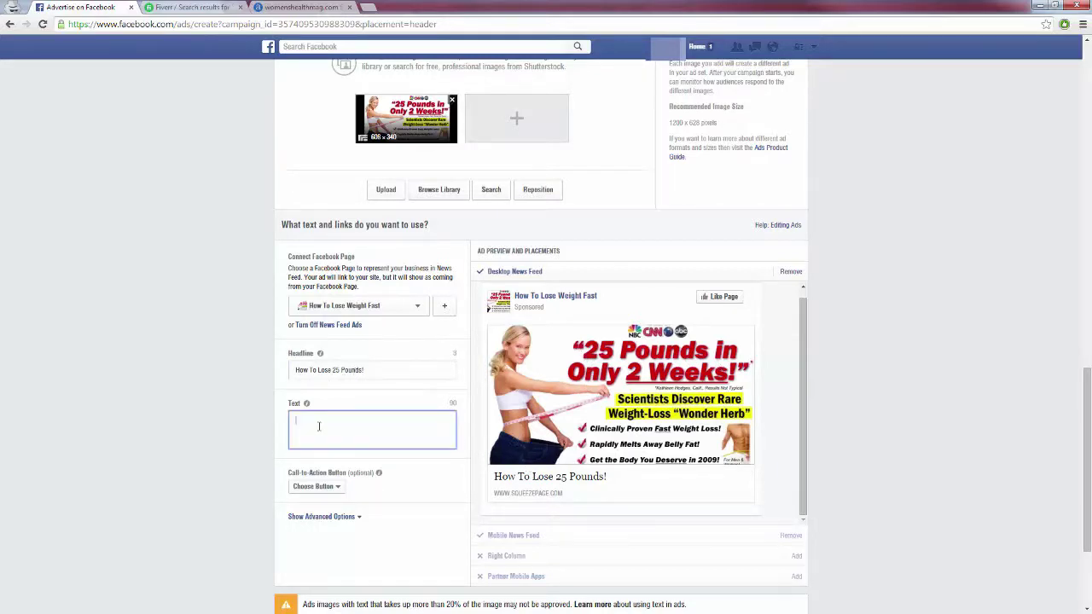
type("Tired of those love handles? Click here to learn how I lost 25 pounds in only 2 weeks!")
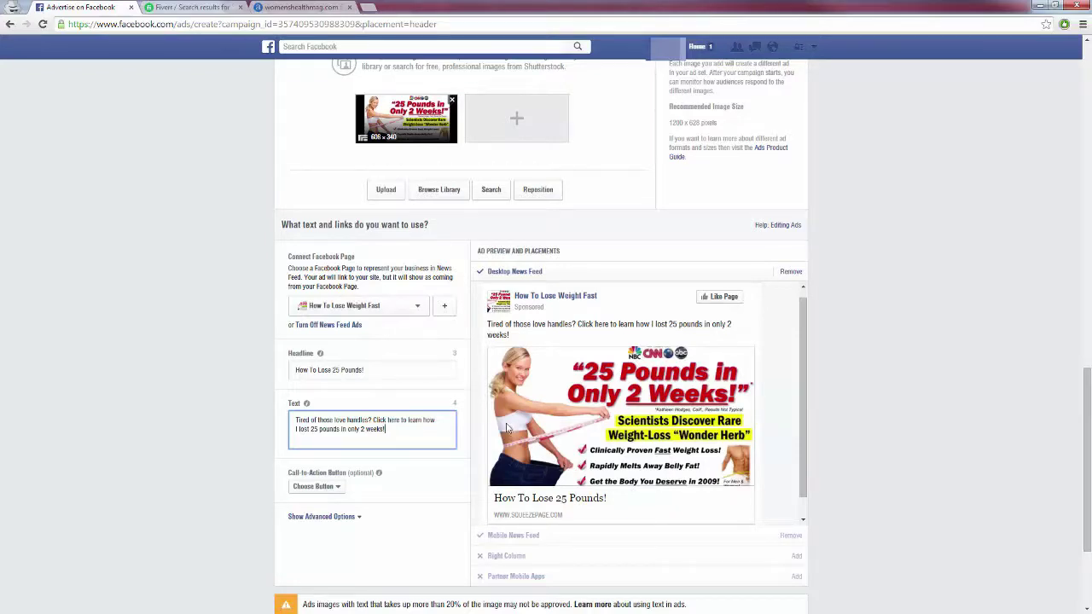
- Review the destination URL and the ad preview, and set the call-to-action button to Download
scroll(587, 458, "up", 20)
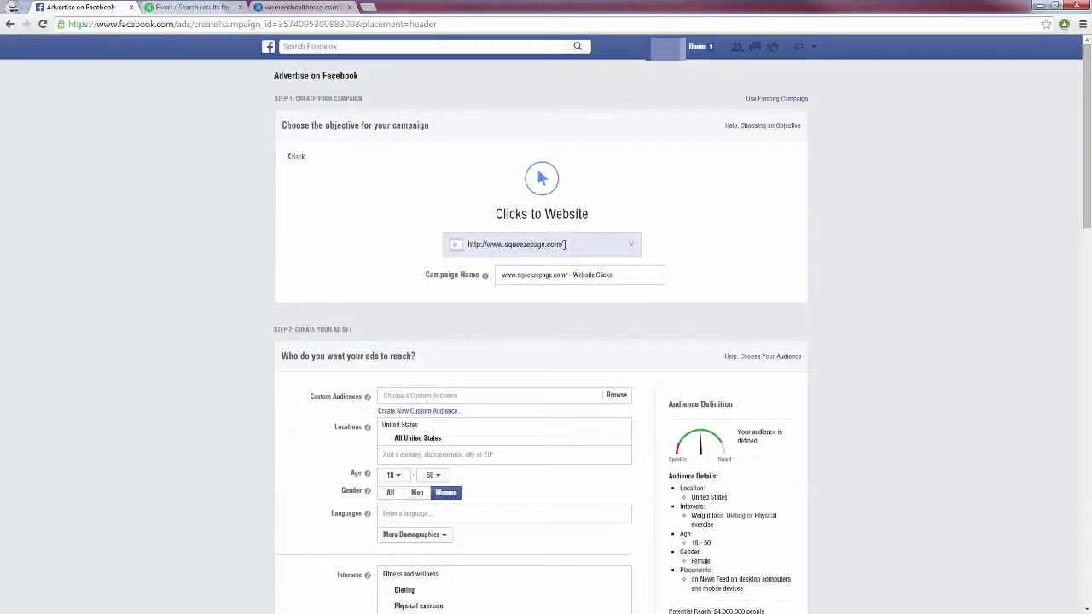
scroll(231, 377, "down", 15)
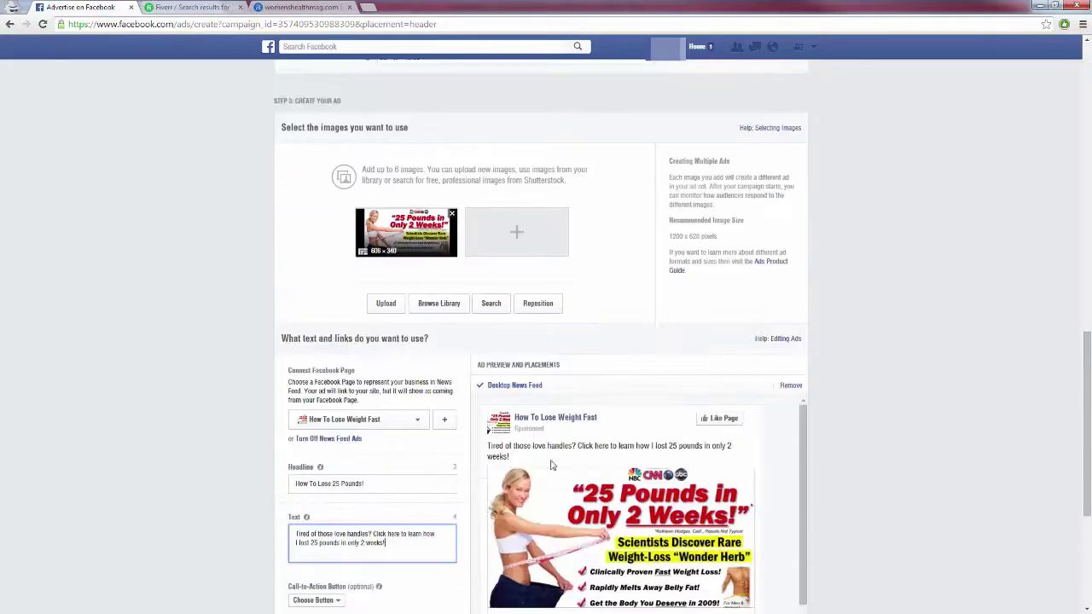
scroll(551, 465, "down", 1)
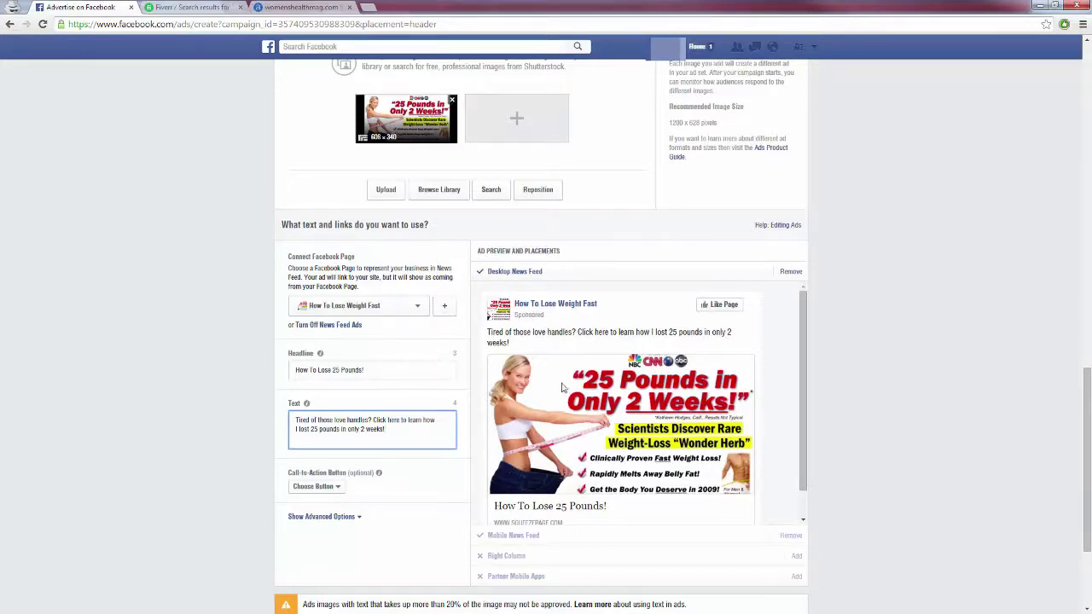
scroll(563, 389, "down", 1)
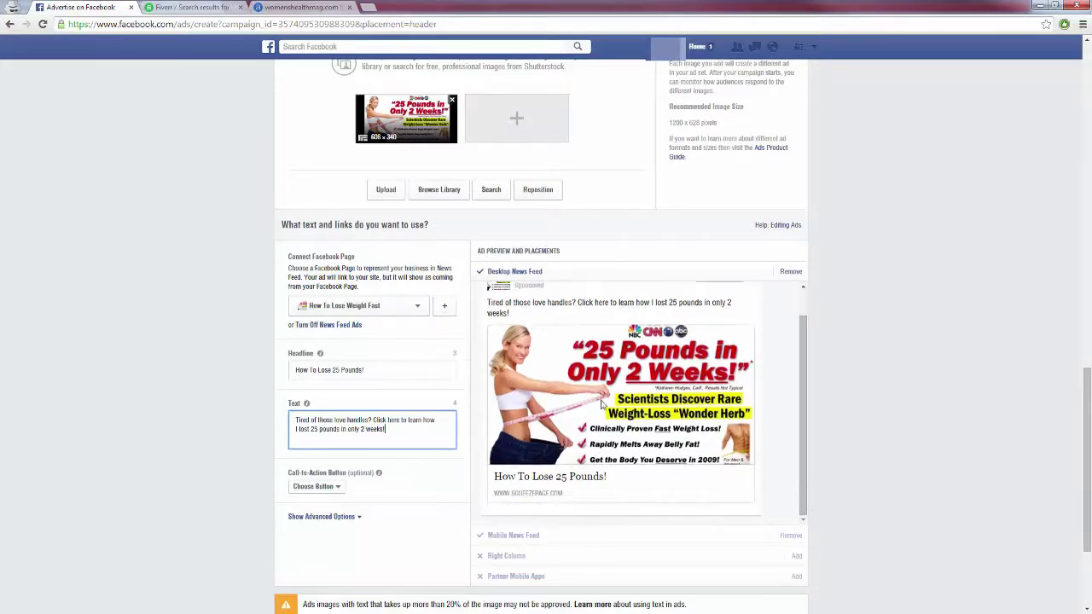
left_click(340, 487)
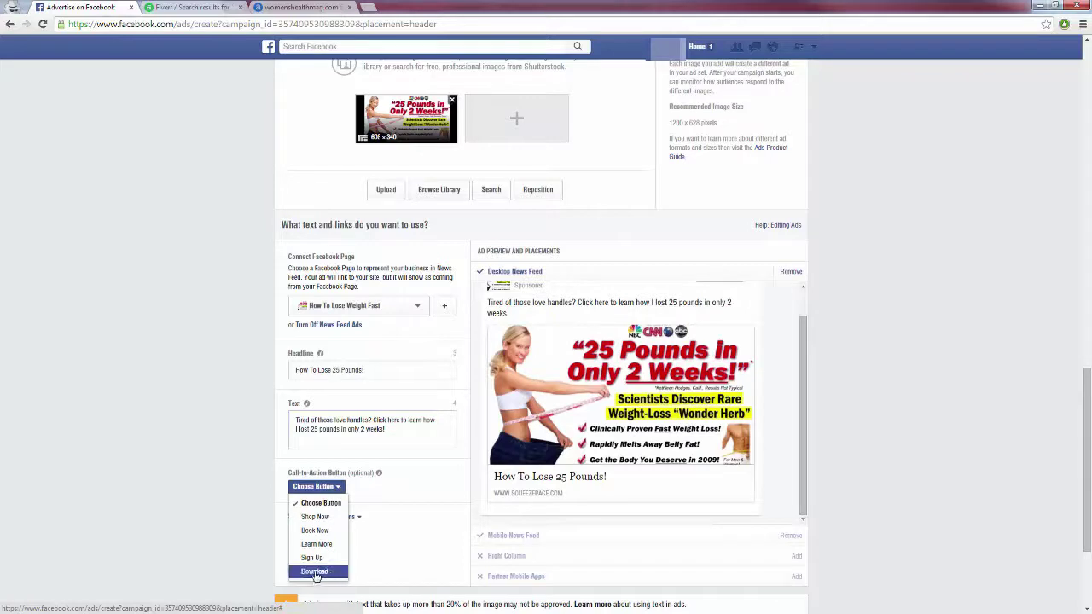
left_click(329, 573)
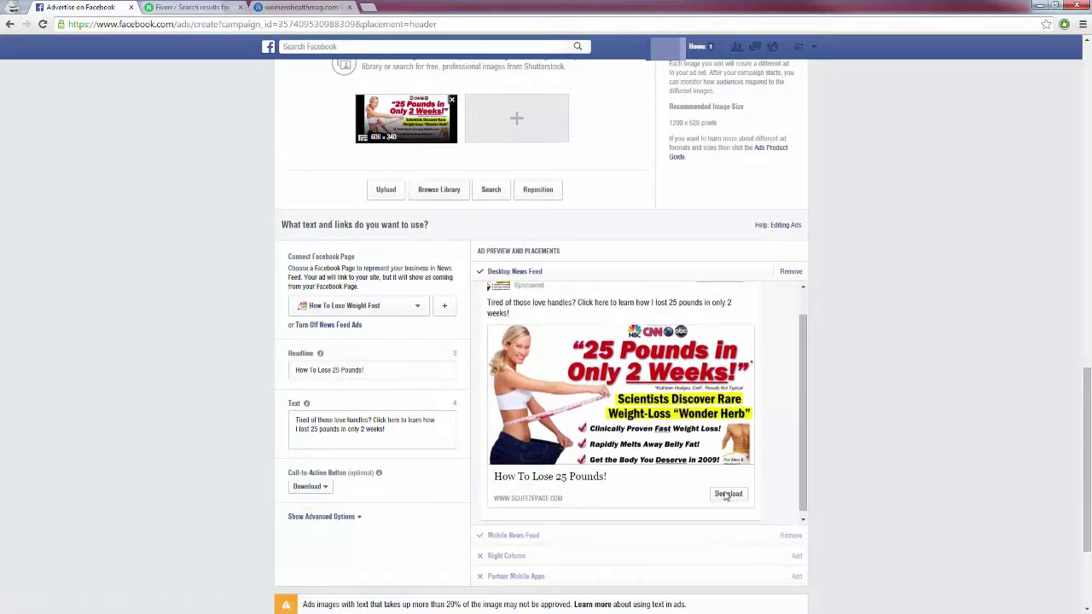
left_click(326, 490)
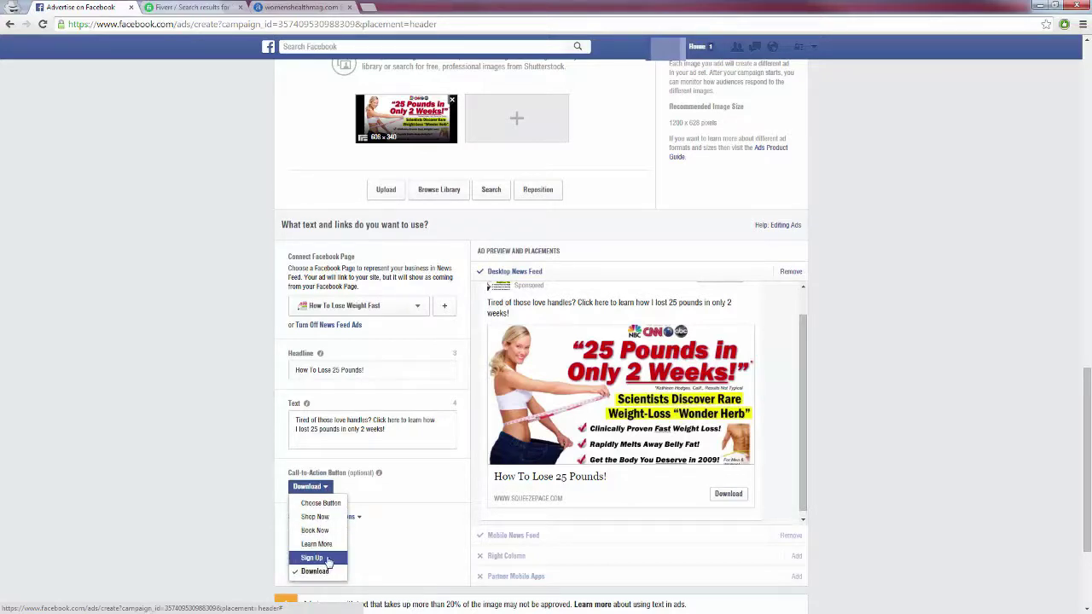
left_click(326, 489)
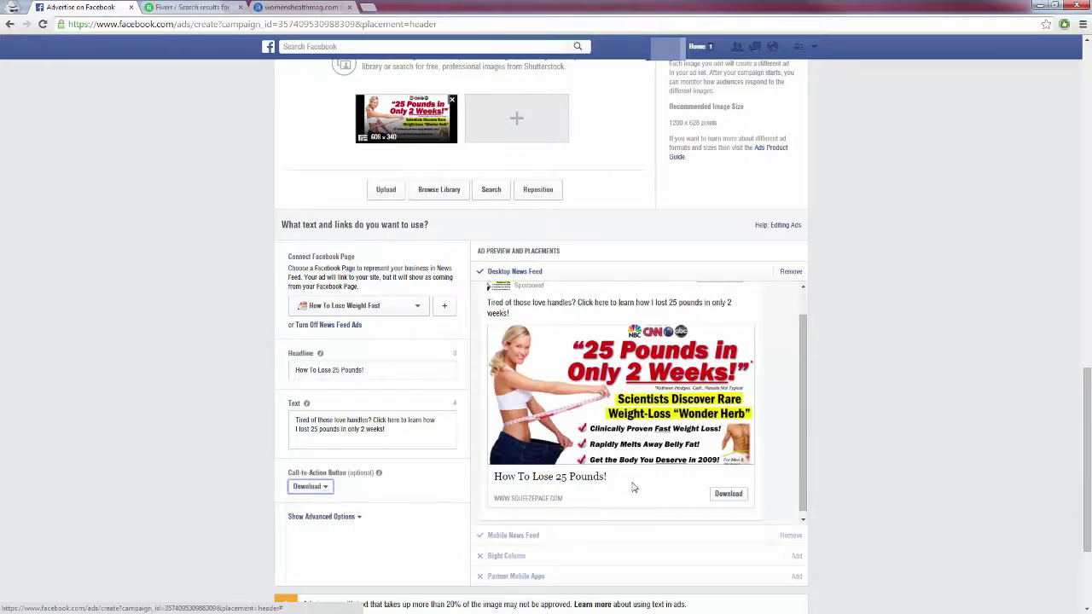
- Try the placeholder text "rgrgg" as the News Feed link description, clear it and hide the advanced options again
left_click(348, 517)
scroll(365, 539, "down", 1)
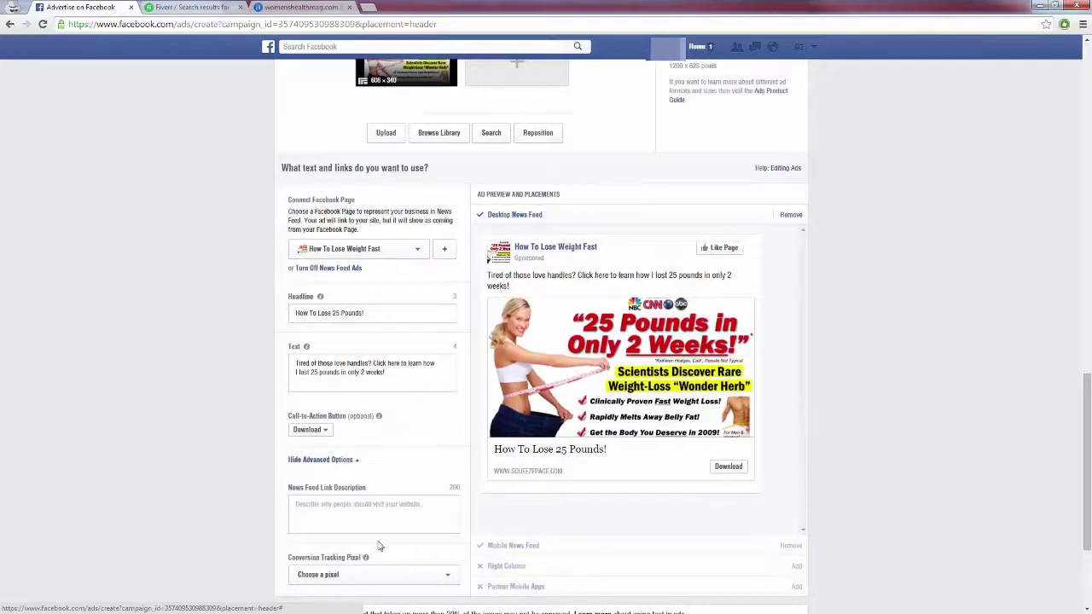
left_click(337, 504)
type("rgrgg")
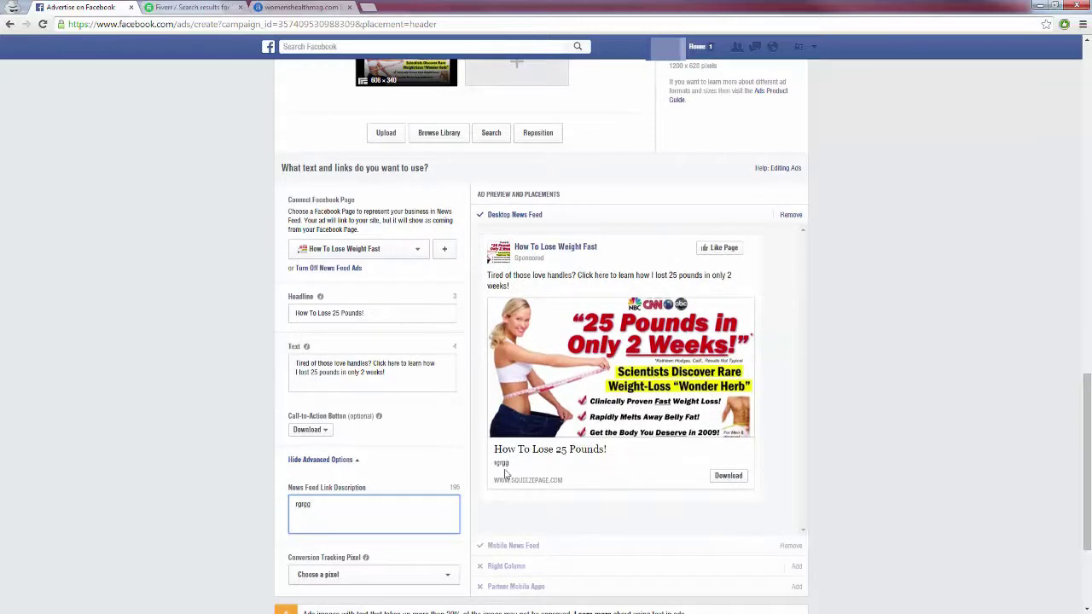
left_click_drag(355, 512, 289, 505)
key("BackSpace")
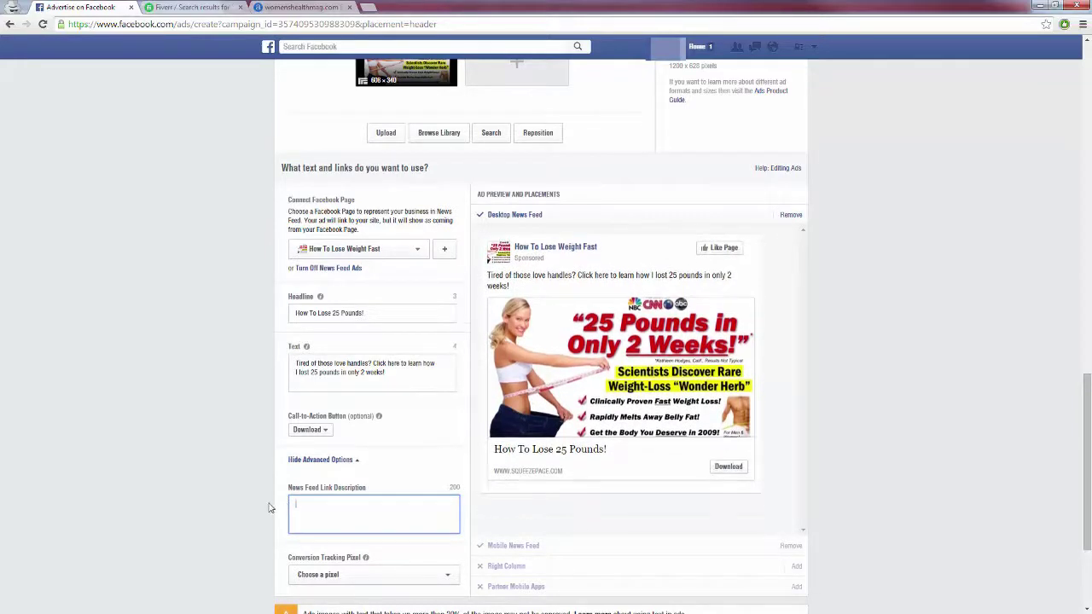
left_click(311, 461)
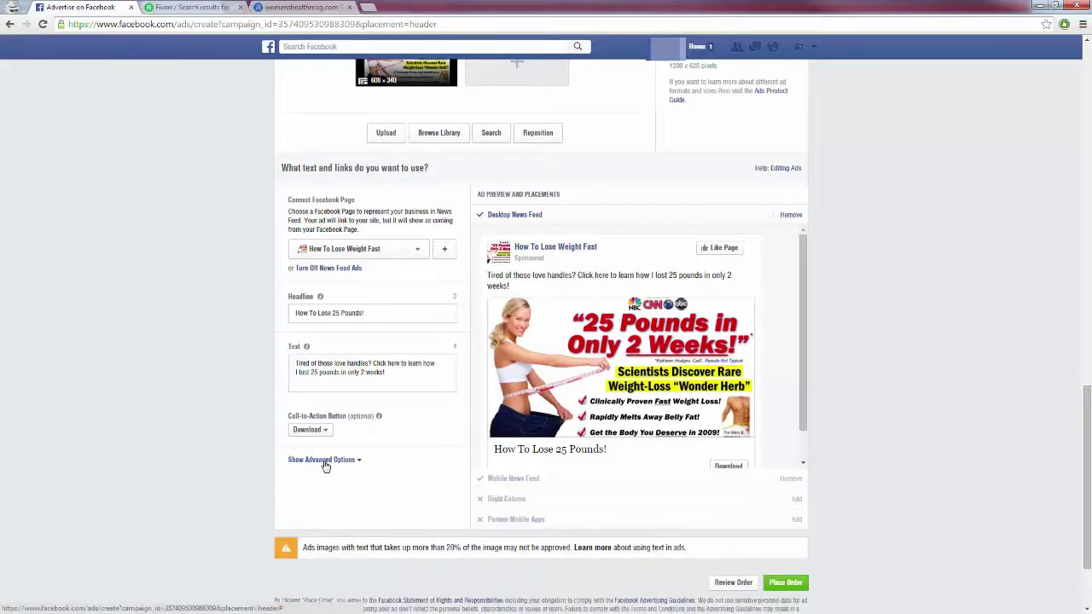
- Remove Dieting and Physical exercise from the audience's interests, leaving only Weight loss
scroll(563, 341, "down", 2)
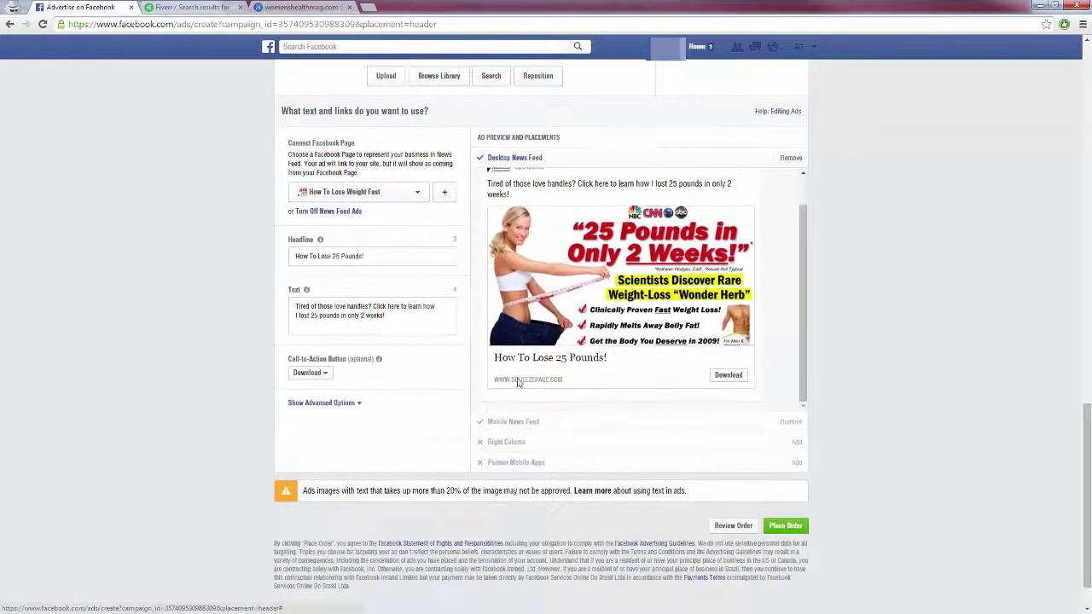
scroll(374, 472, "up", 2)
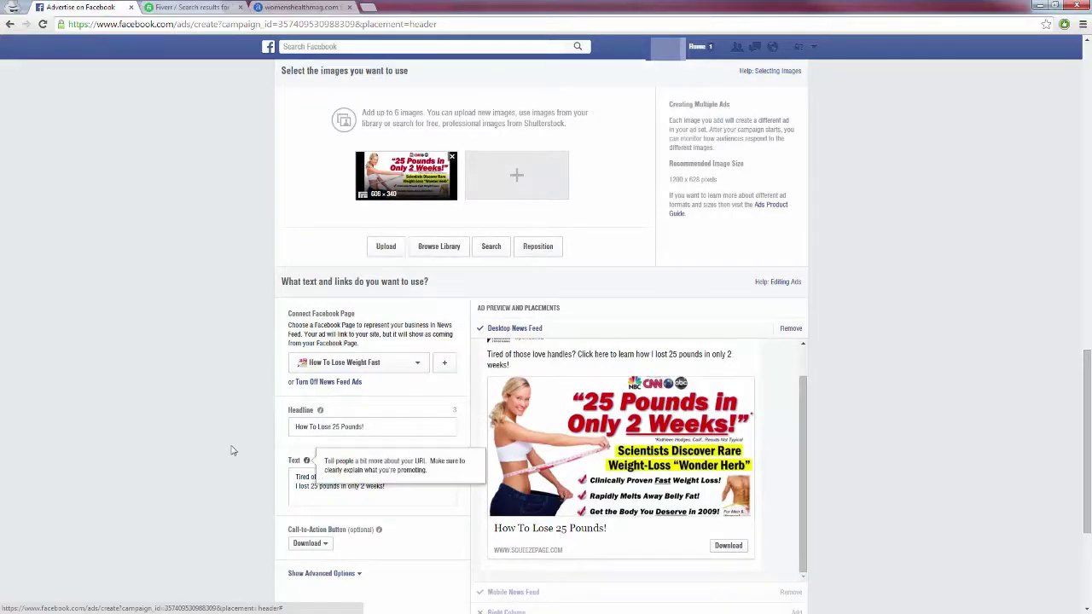
scroll(207, 441, "up", 5)
scroll(208, 439, "up", 2)
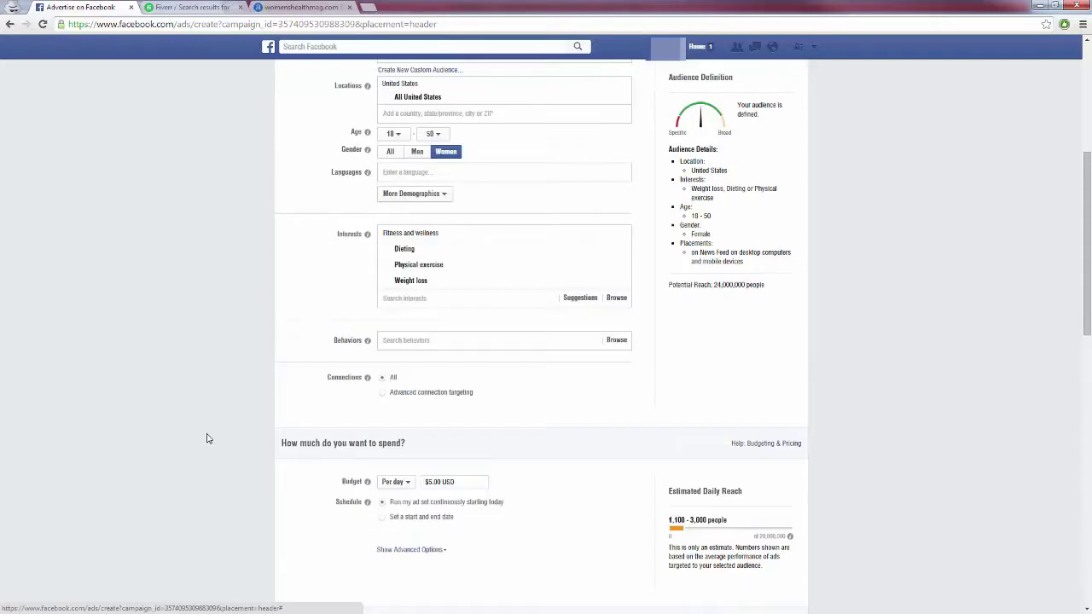
mouse_move(419, 276)
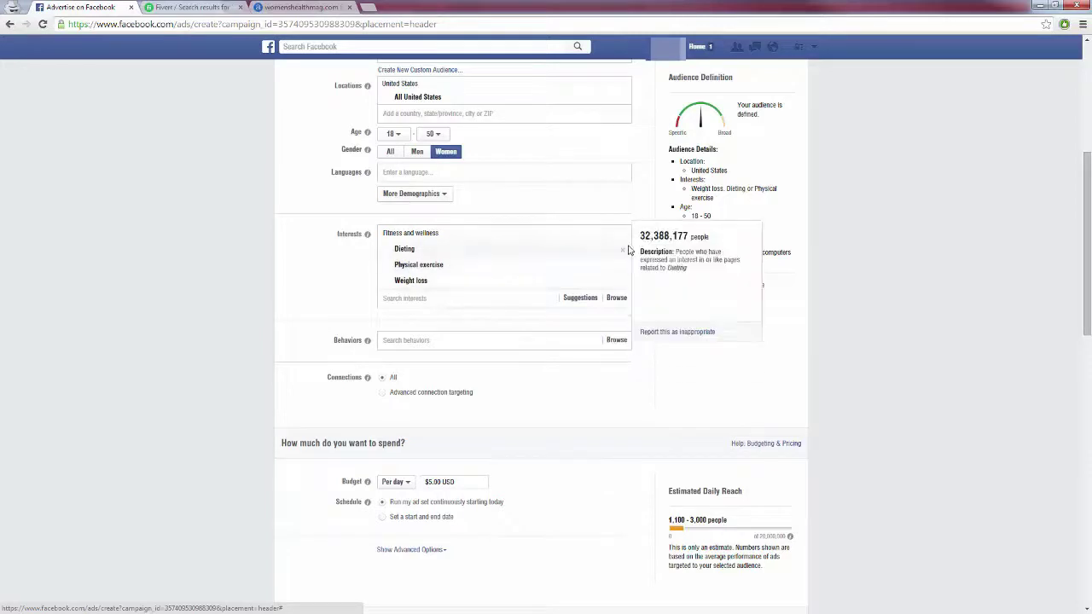
left_click(626, 251)
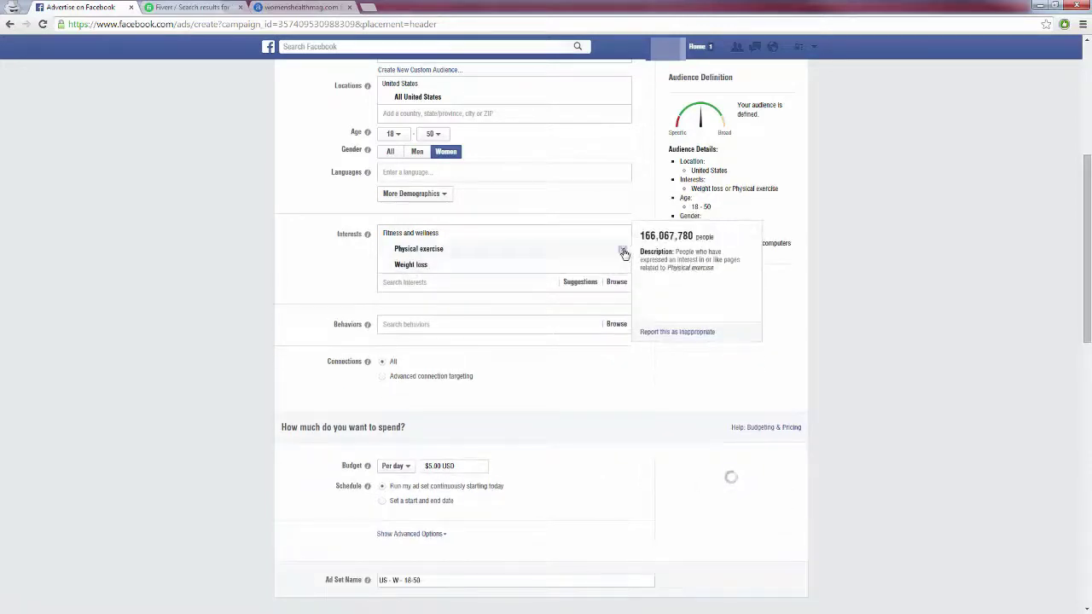
left_click(626, 250)
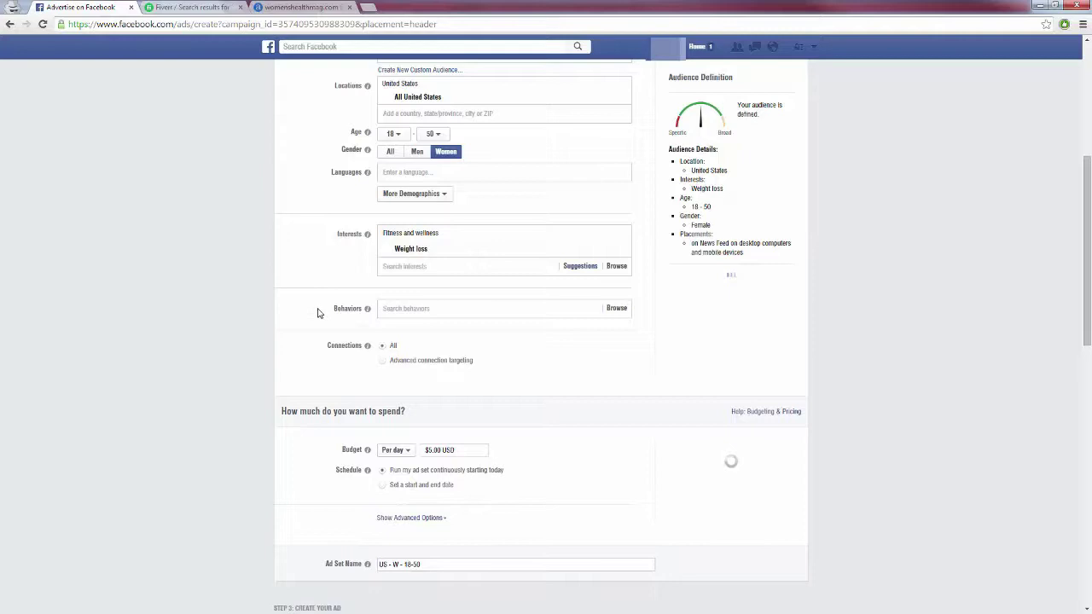
- Replace the audience's Weight loss interest with Dieting
scroll(401, 256, "down", 6)
scroll(303, 362, "up", 6)
scroll(303, 361, "down", 1)
scroll(272, 358, "up", 1)
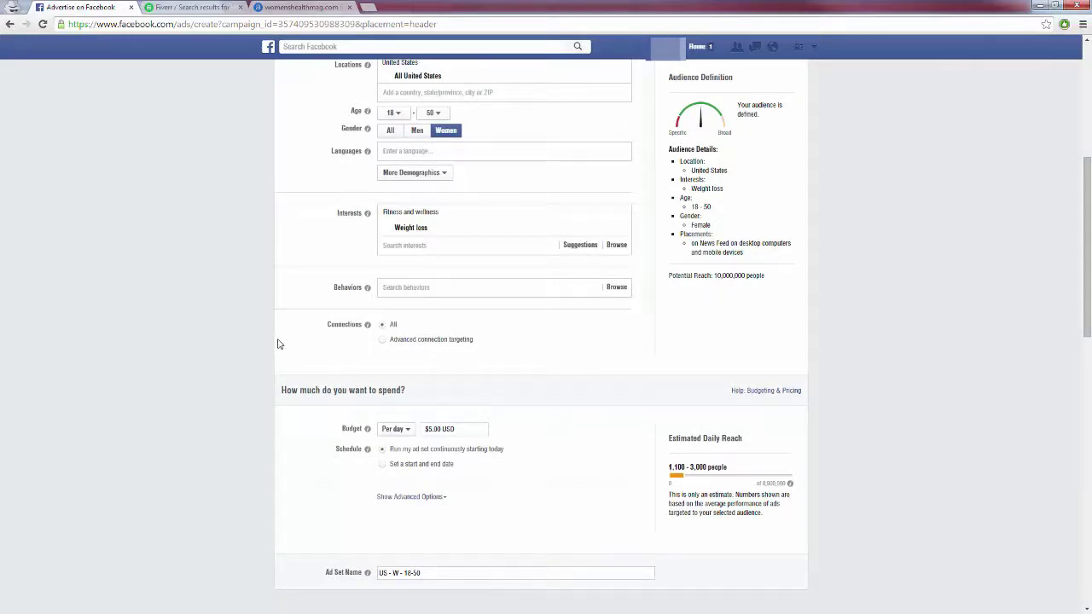
scroll(276, 354, "up", 4)
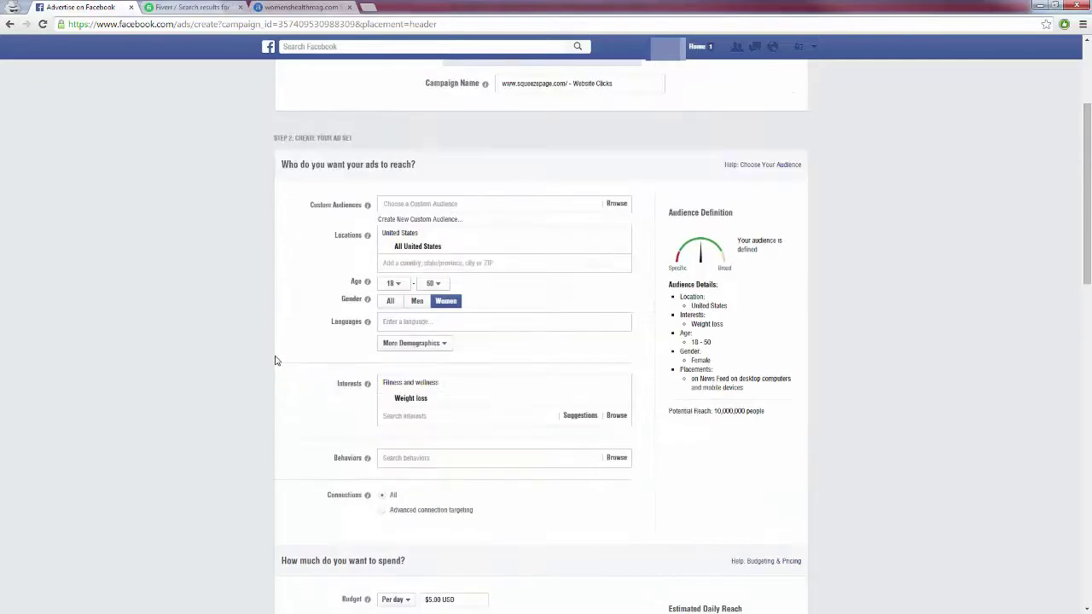
scroll(526, 458, "down", 3)
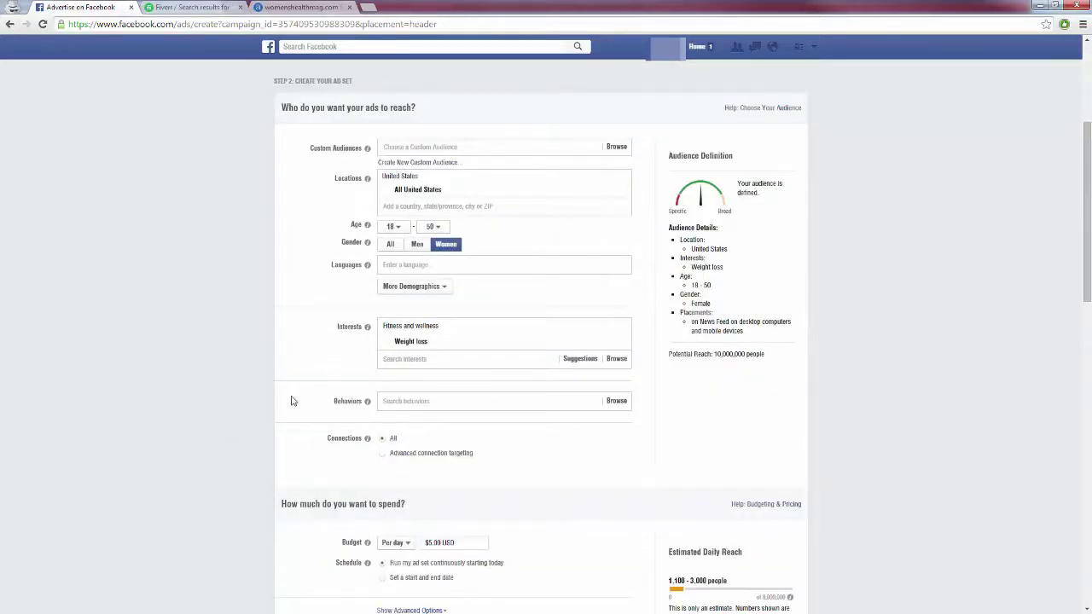
scroll(299, 388, "down", 1)
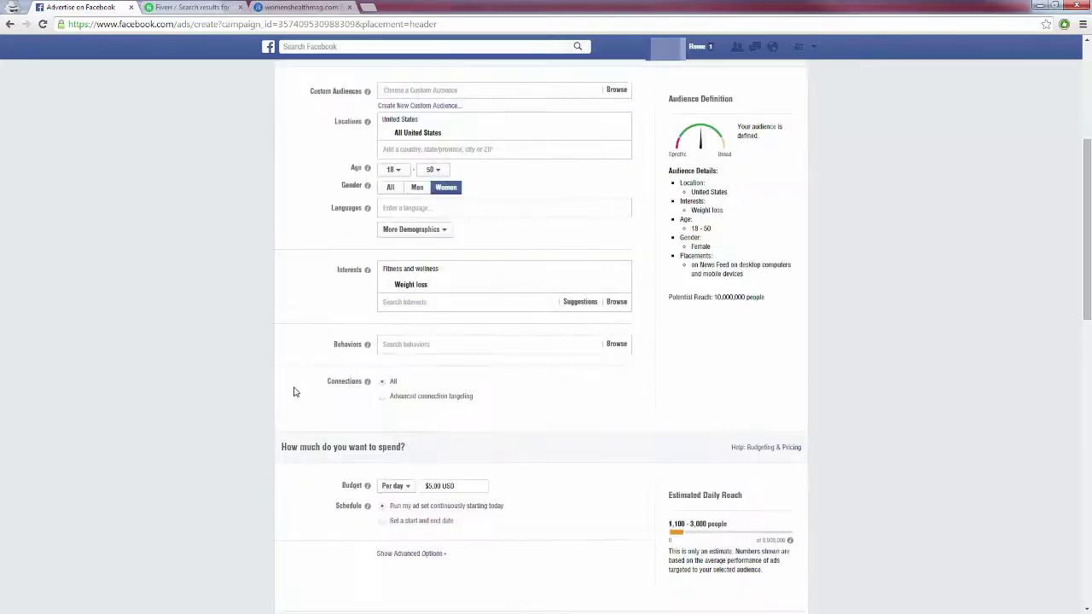
mouse_move(577, 287)
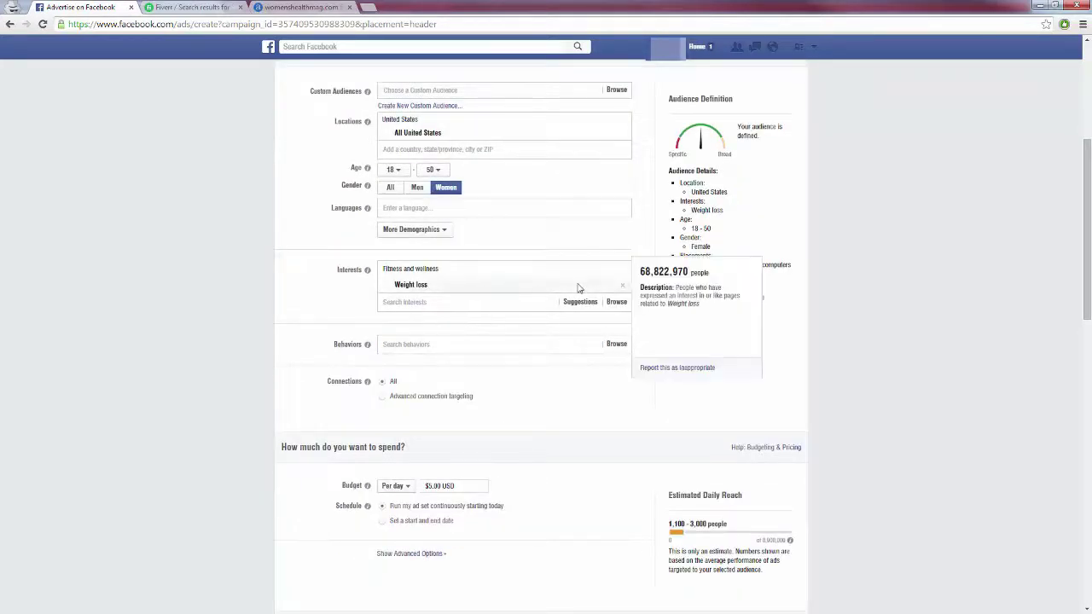
left_click(624, 286)
left_click(435, 271)
type("dietin")
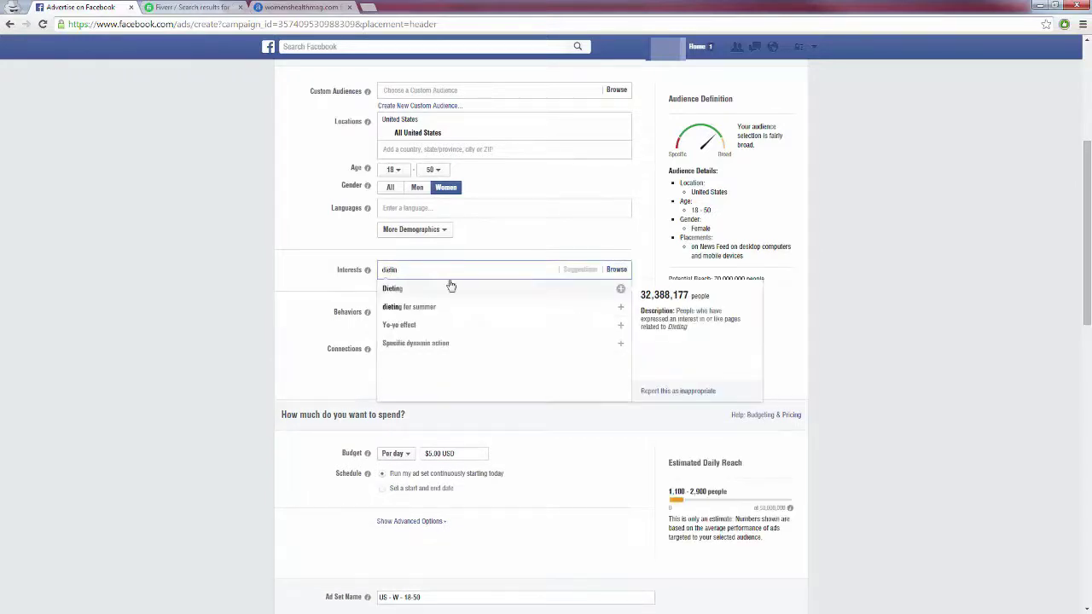
left_click(478, 292)
left_click(305, 275)
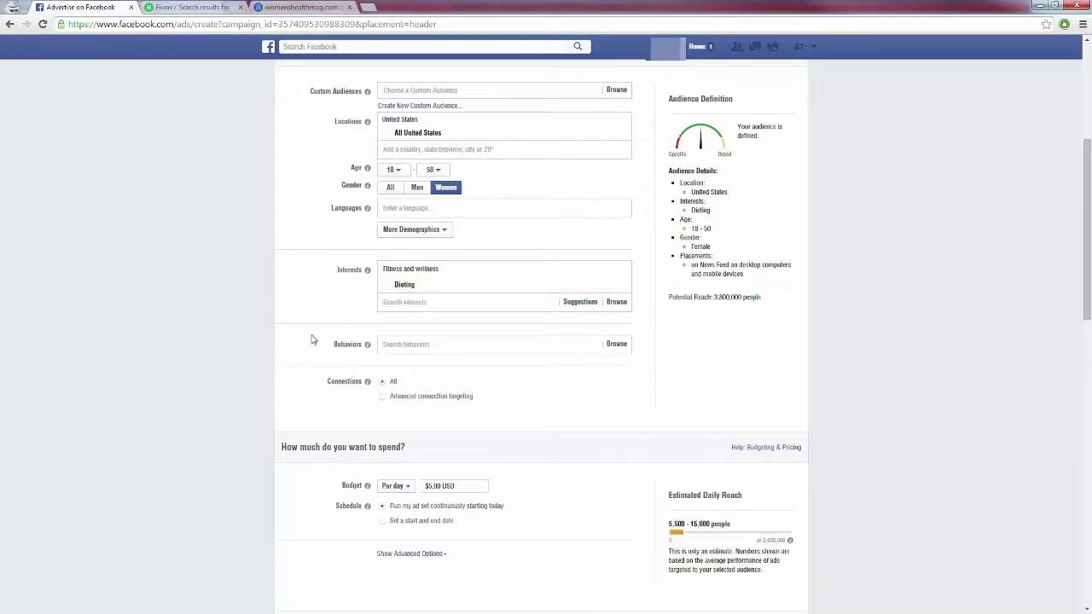
mouse_move(533, 287)
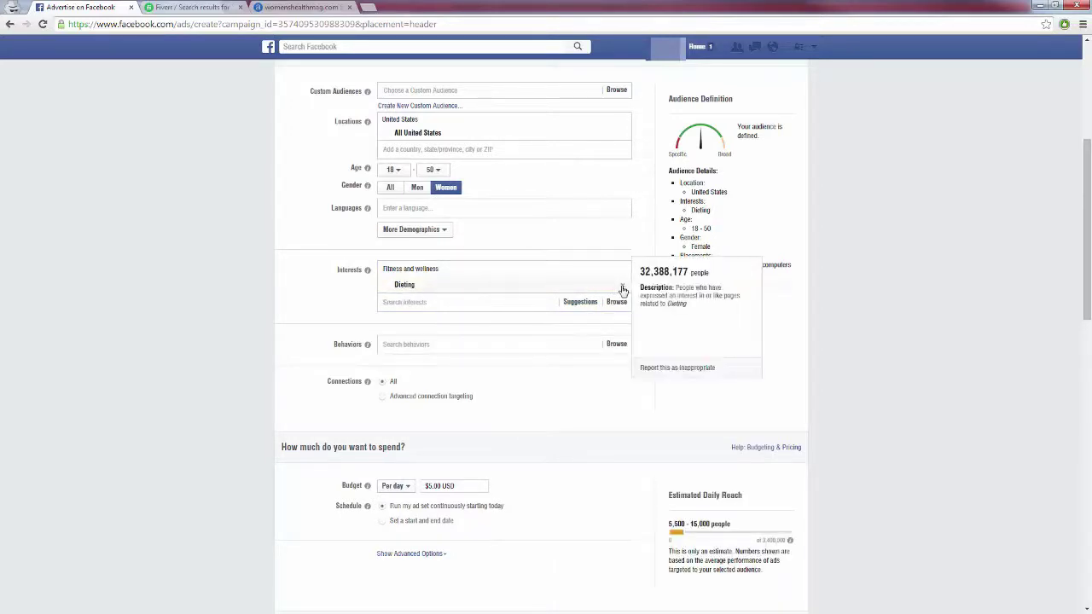